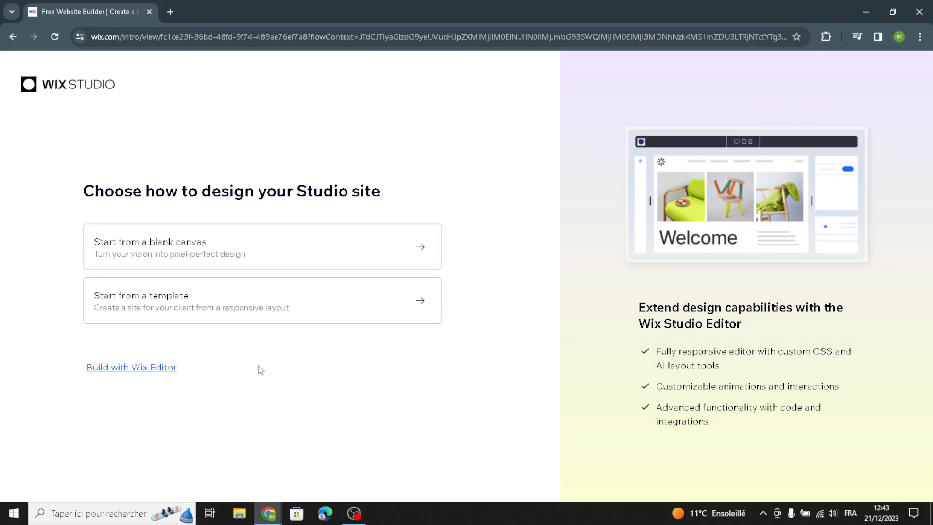
Step: Choose the classic Wix Editor, then skip the AI chat assistant for Basic Setup
click(144, 368)
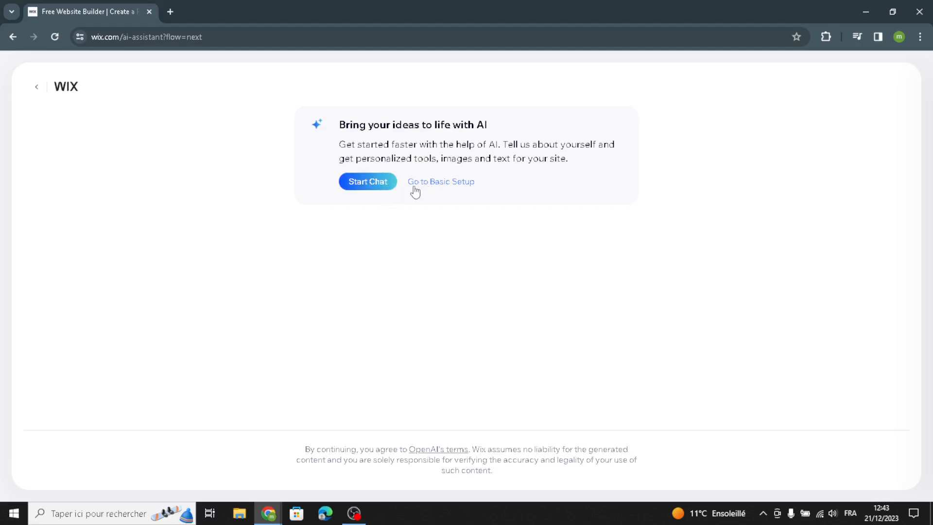
click(462, 192)
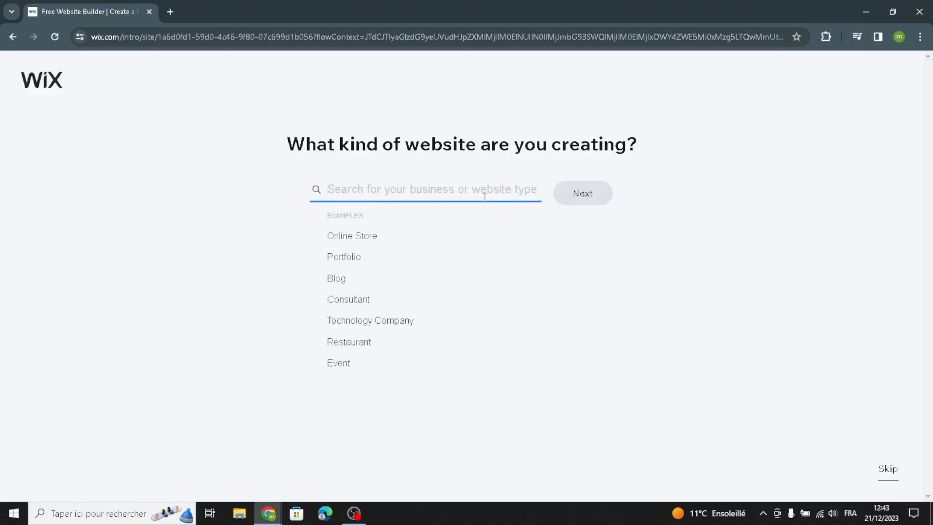
Step: Search 'handmade and artisanal' and pick Handmade Jewellery Shop as the website type
text(a)
key(BackSpace)
text(handmade and artisanal)
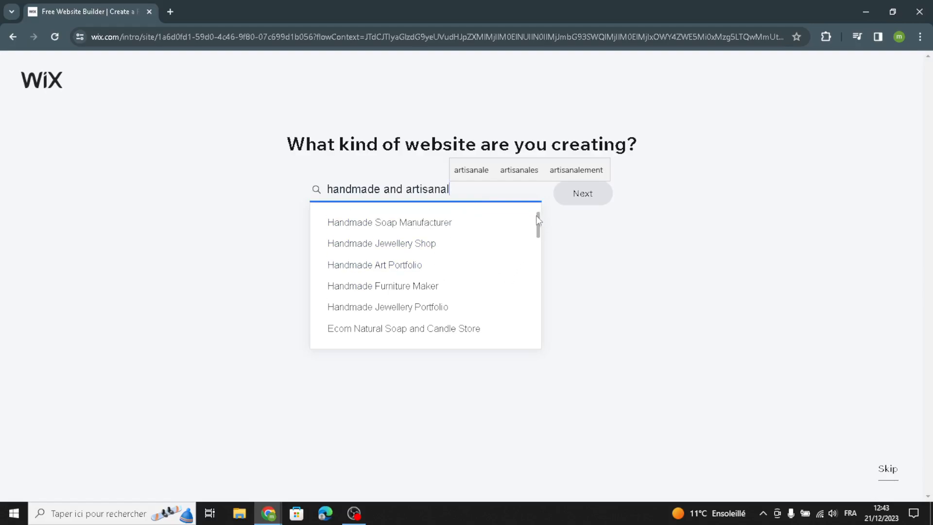
drag(538, 216, 541, 255)
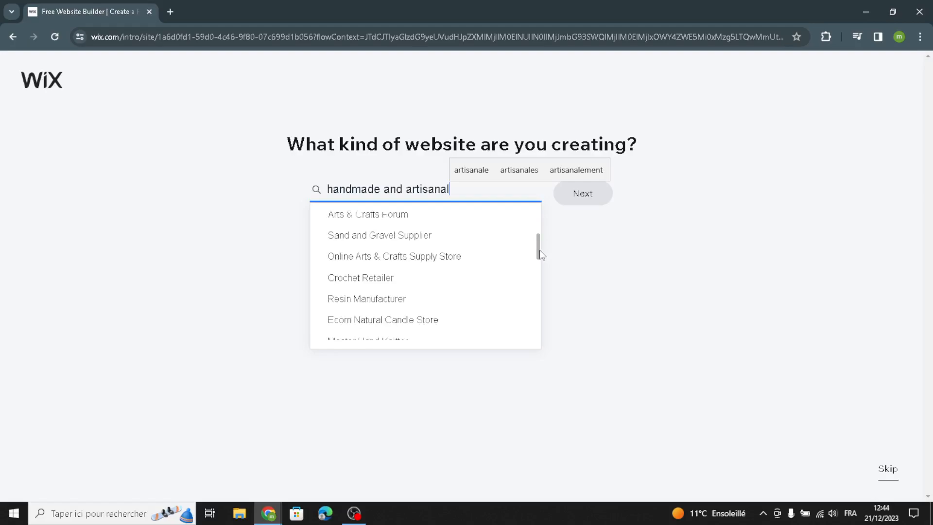
drag(539, 251, 533, 215)
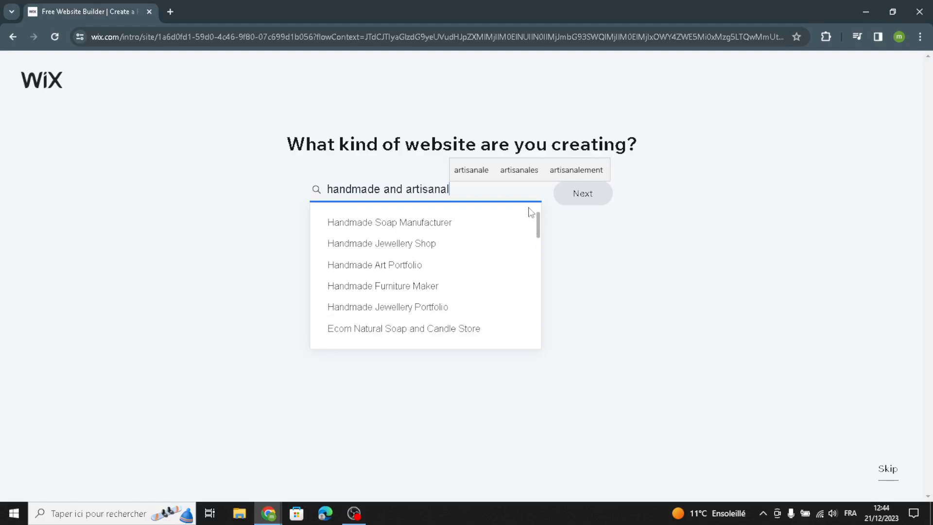
click(434, 244)
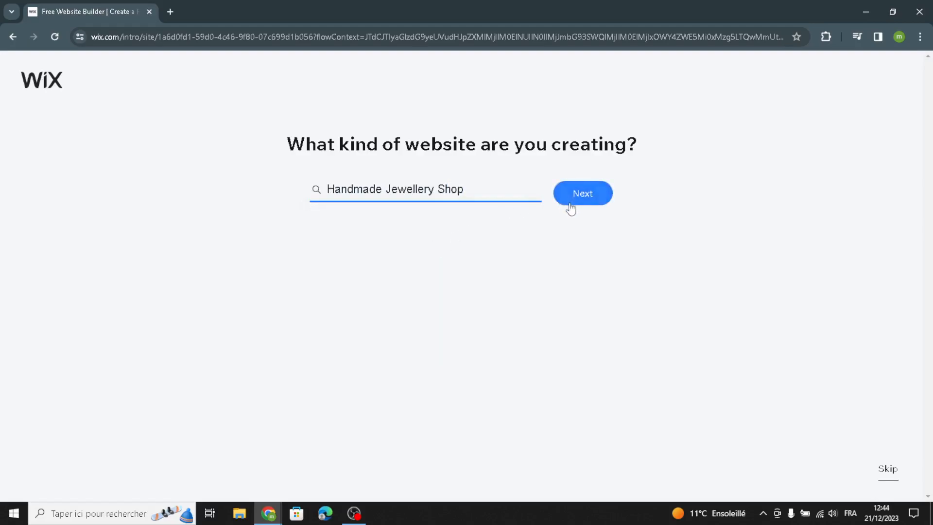
click(584, 200)
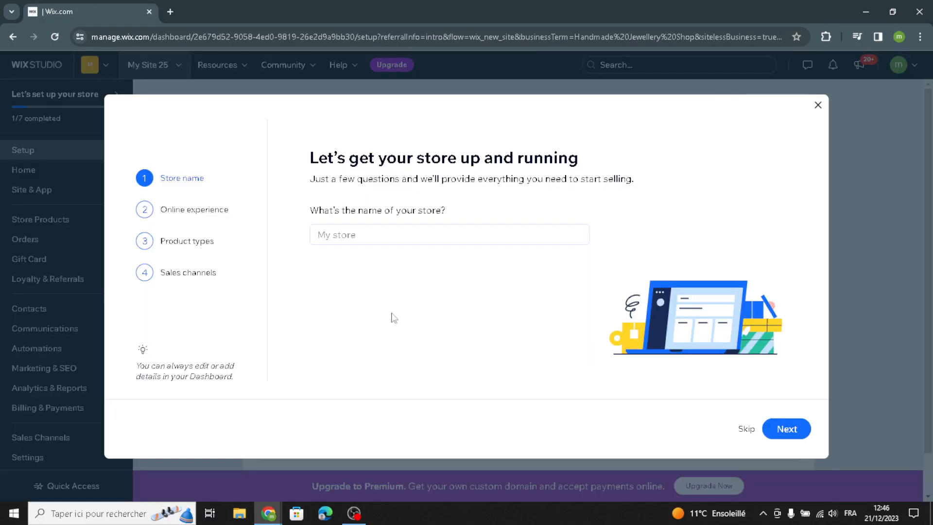
Step: Name the store CraftCraze and skip the existing online store question
click(367, 238)
text(CraftCraze)
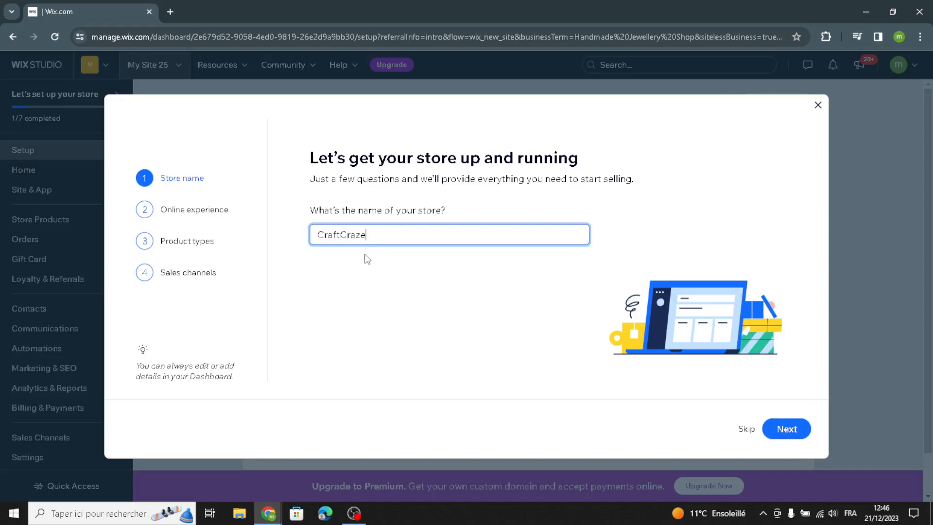
click(789, 430)
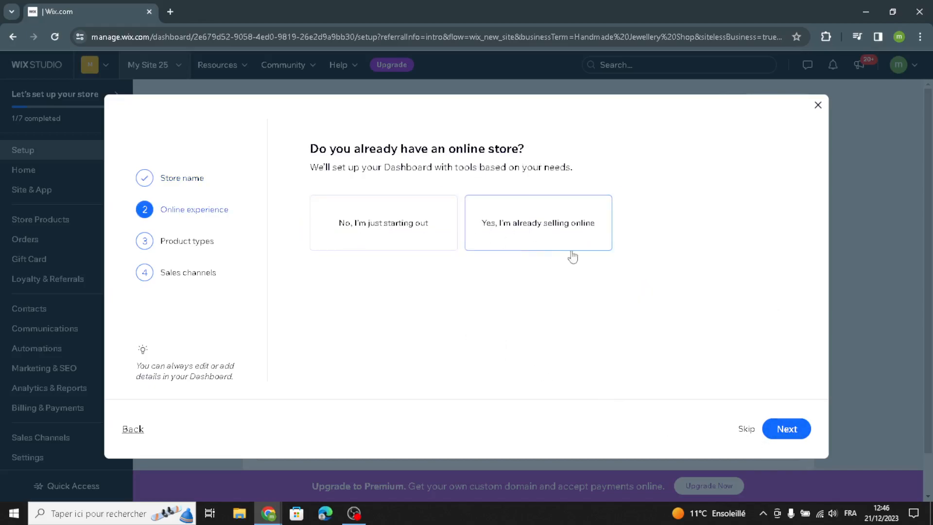
click(797, 426)
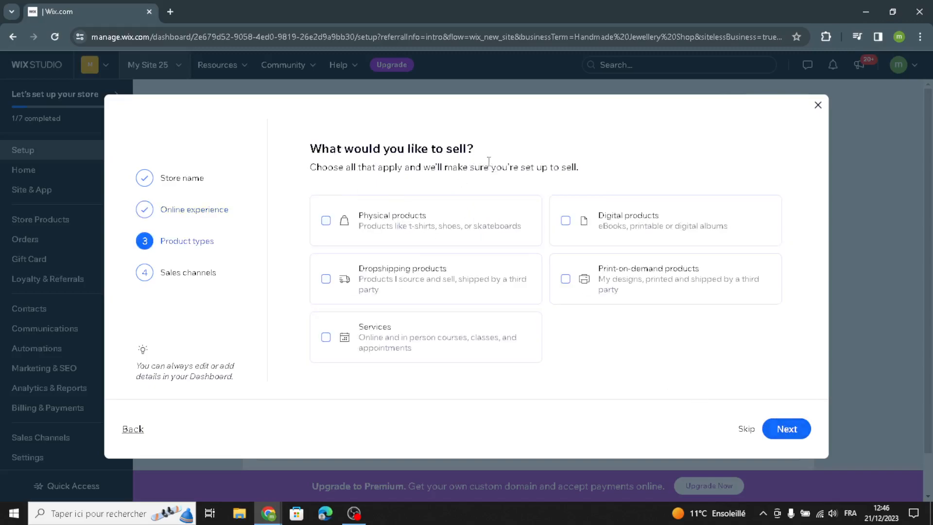
Step: Sell physical products via mobile app and marketplaces/social media, then go to the dashboard
click(526, 232)
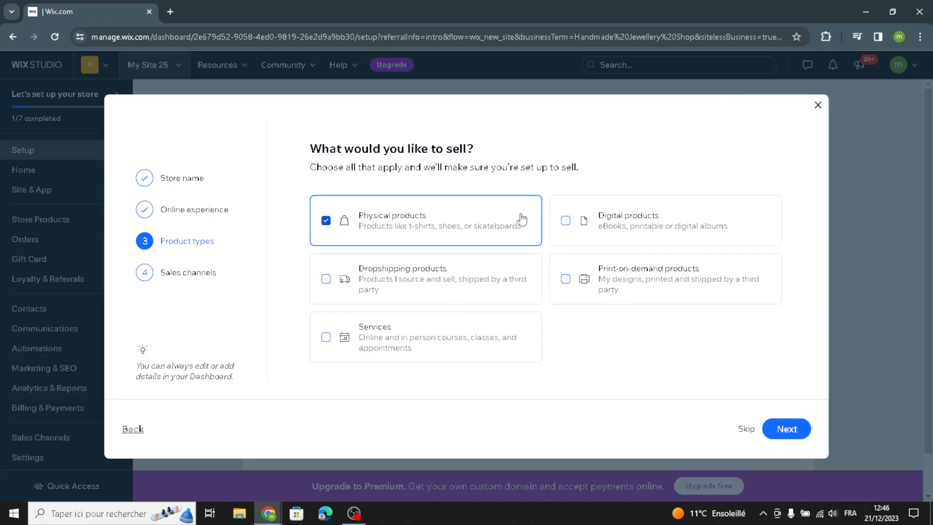
click(783, 428)
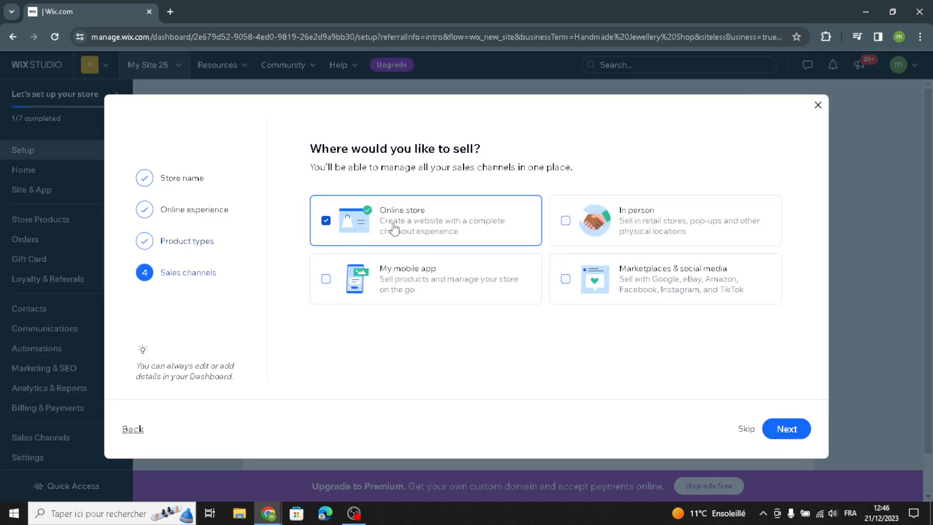
click(418, 285)
click(676, 292)
click(793, 429)
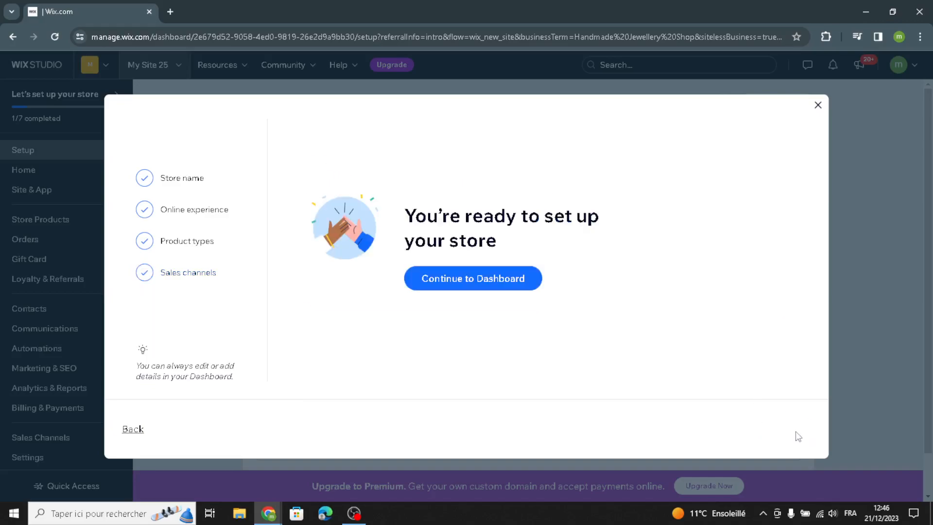
click(471, 275)
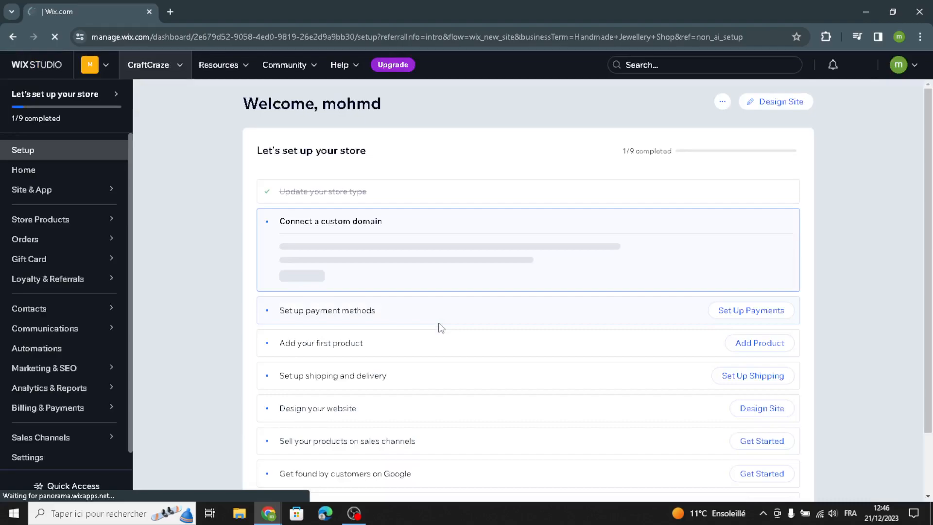
Step: Choose Design Site on the dashboard and let Wix create the site automatically
click(774, 102)
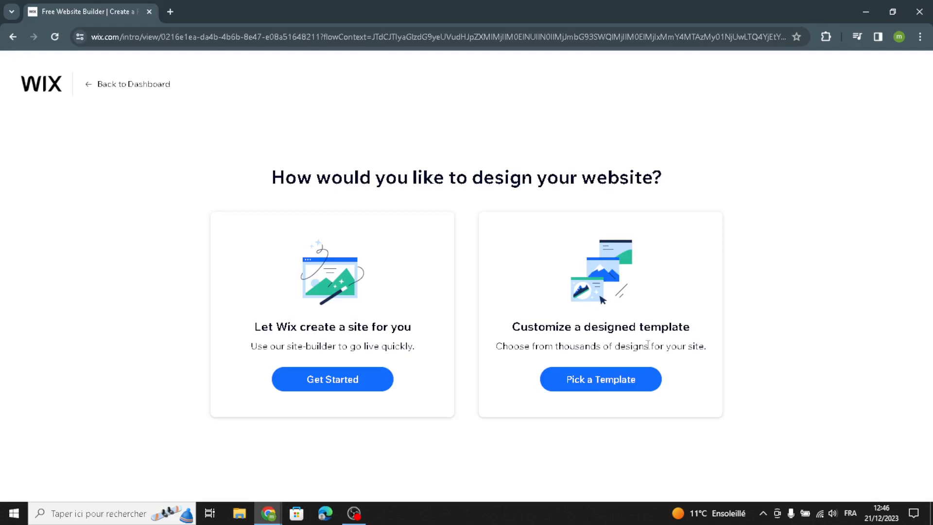
click(350, 380)
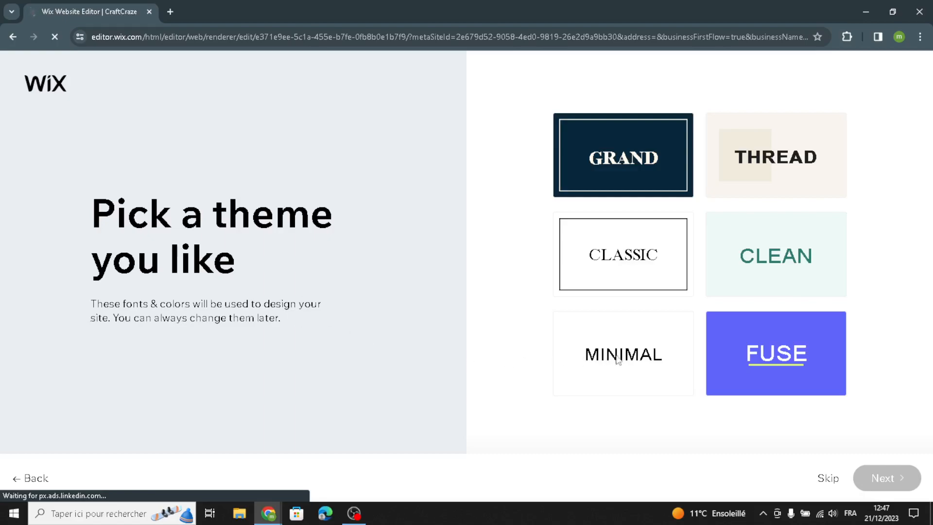
Step: Pick the GRAND theme and the dark 'Welcome to CraftCraze' homepage design
click(579, 175)
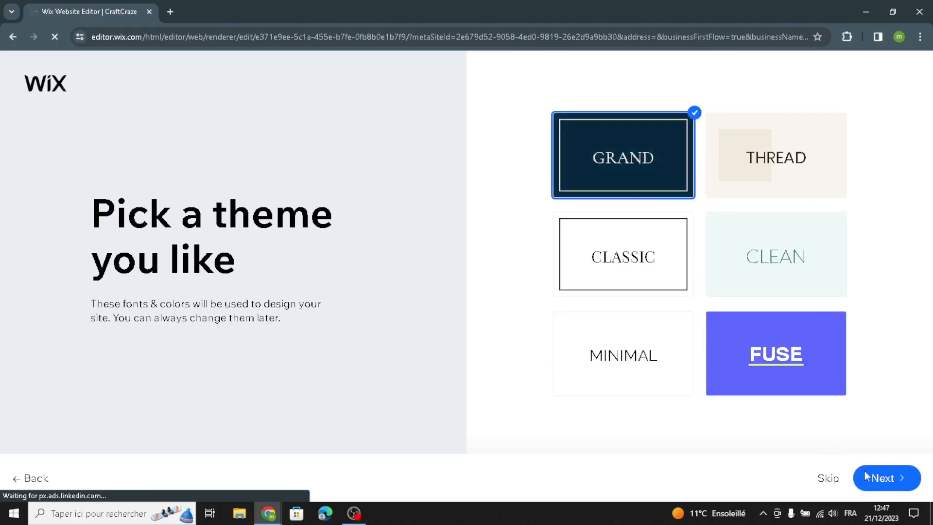
click(882, 478)
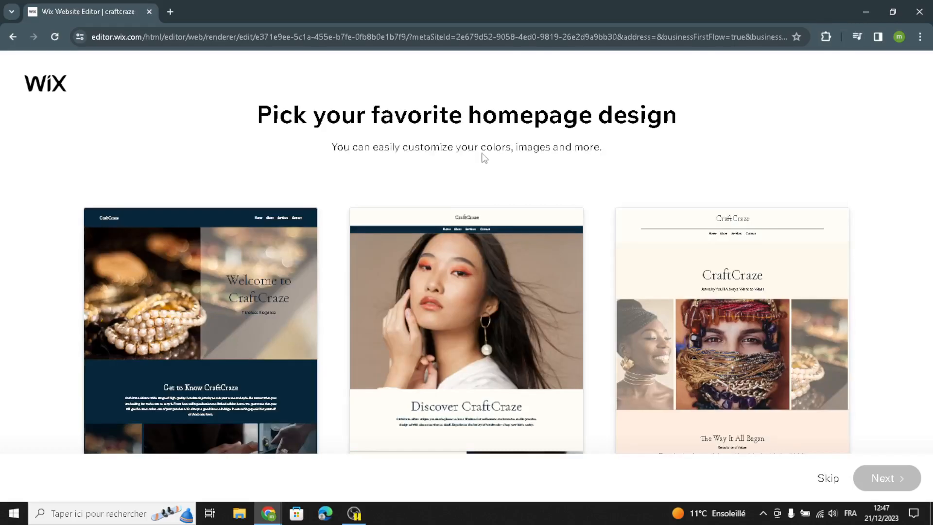
click(518, 210)
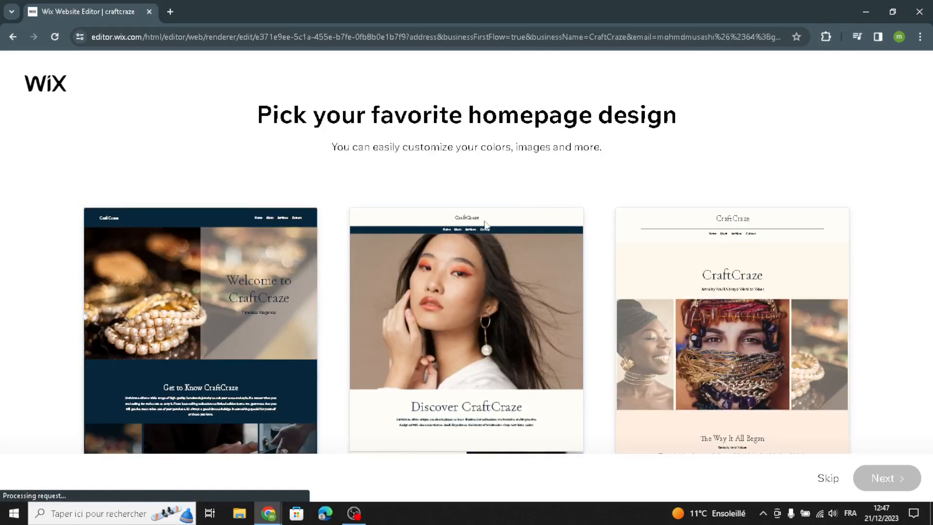
scroll(280, 348, down, 15)
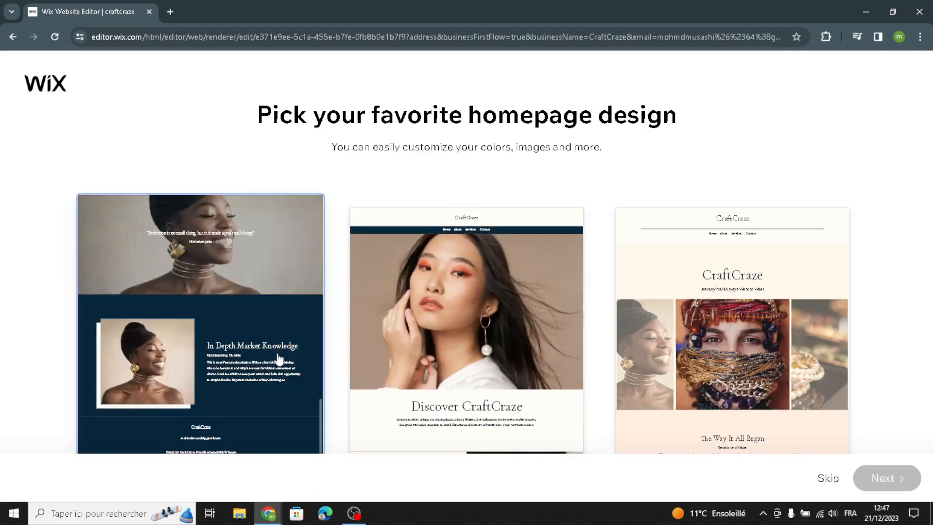
scroll(440, 327, down, 5)
scroll(441, 346, down, 5)
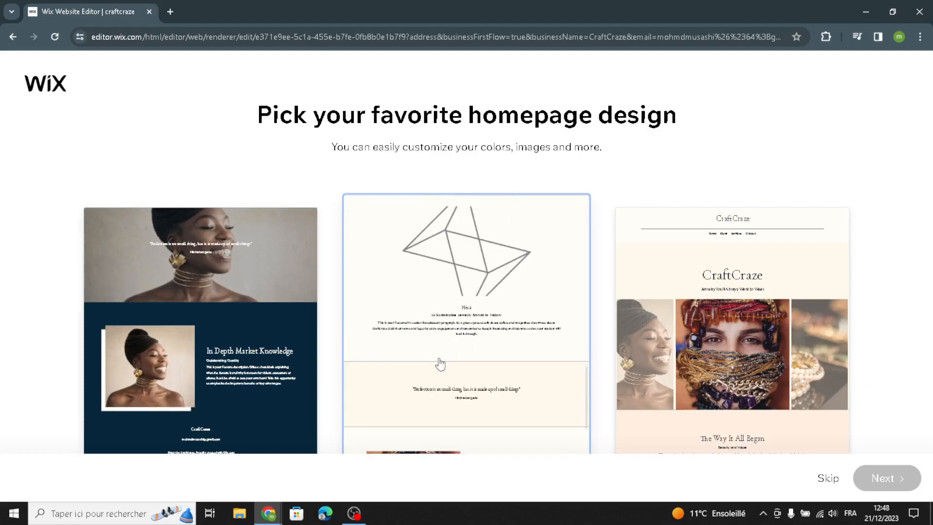
scroll(764, 374, down, 10)
scroll(764, 374, down, 5)
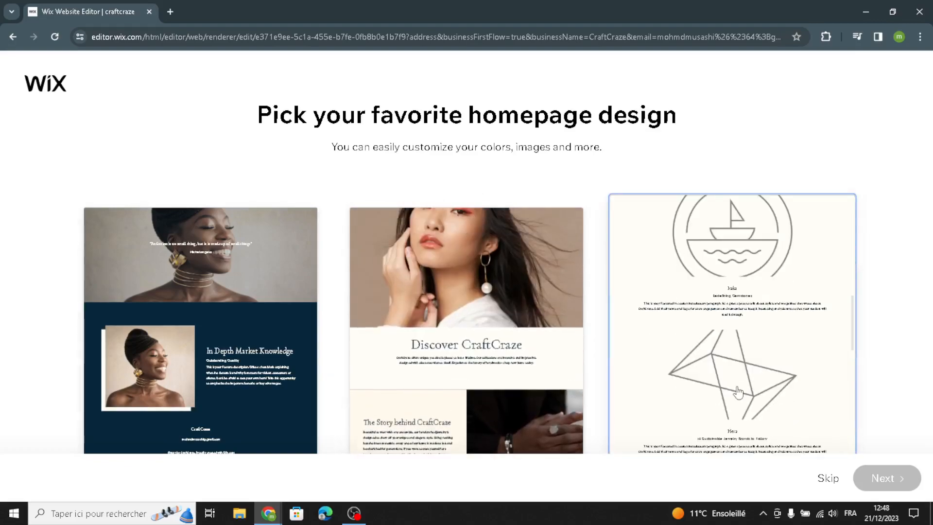
click(221, 278)
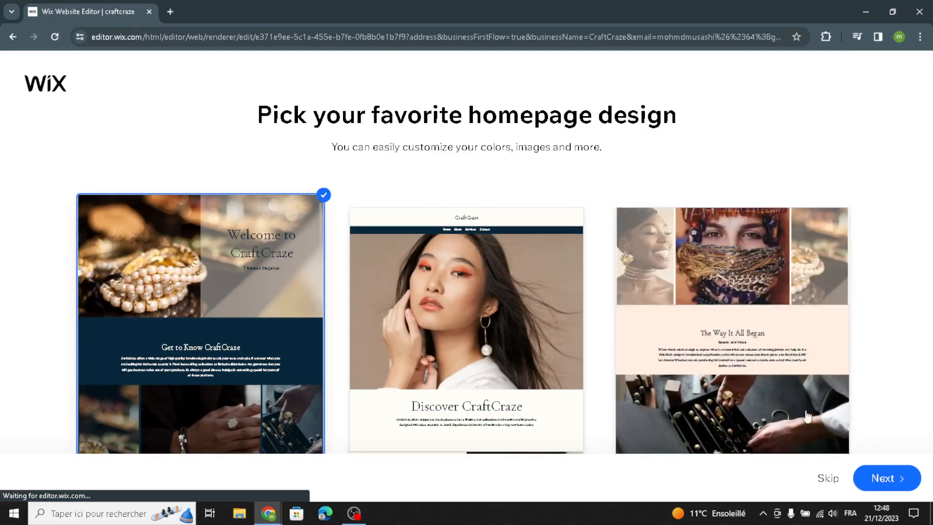
click(860, 479)
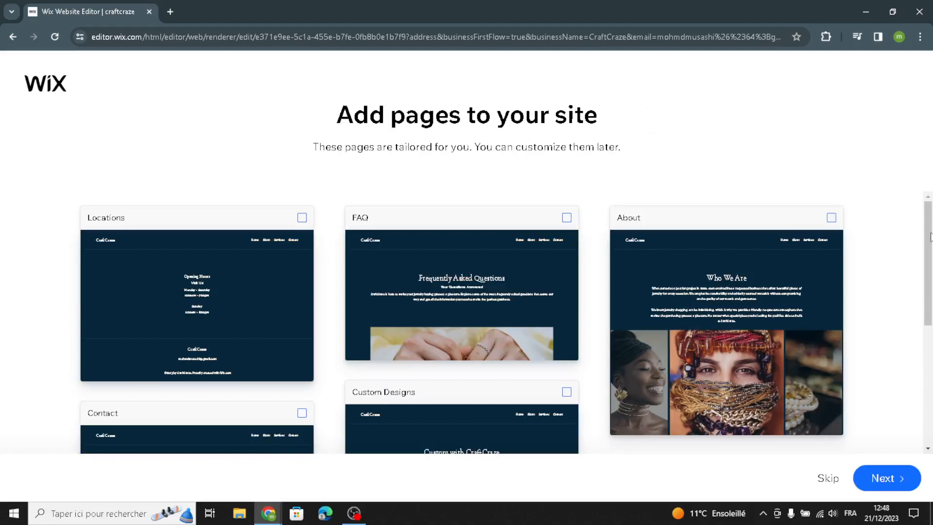
Step: Skip adding extra pages and open the finished CraftCraze site in the Wix Editor
scroll(448, 184, down, 1)
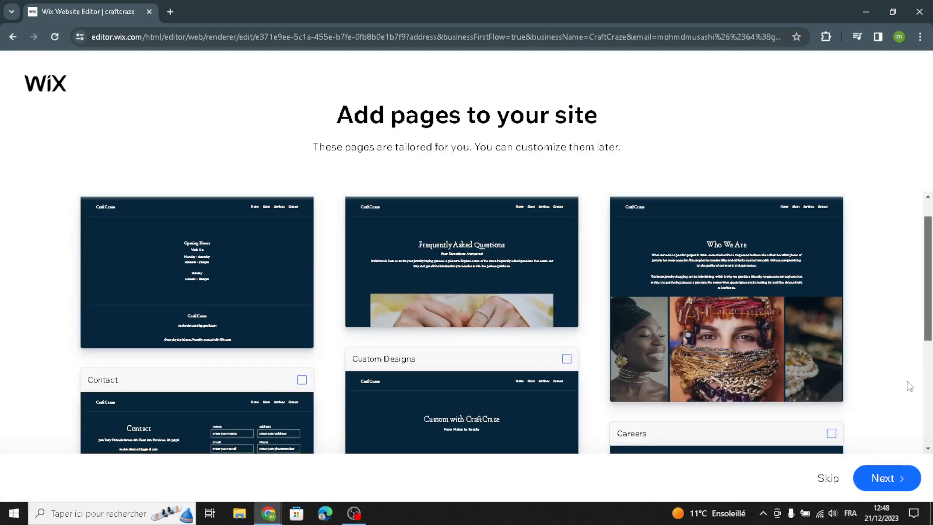
click(880, 480)
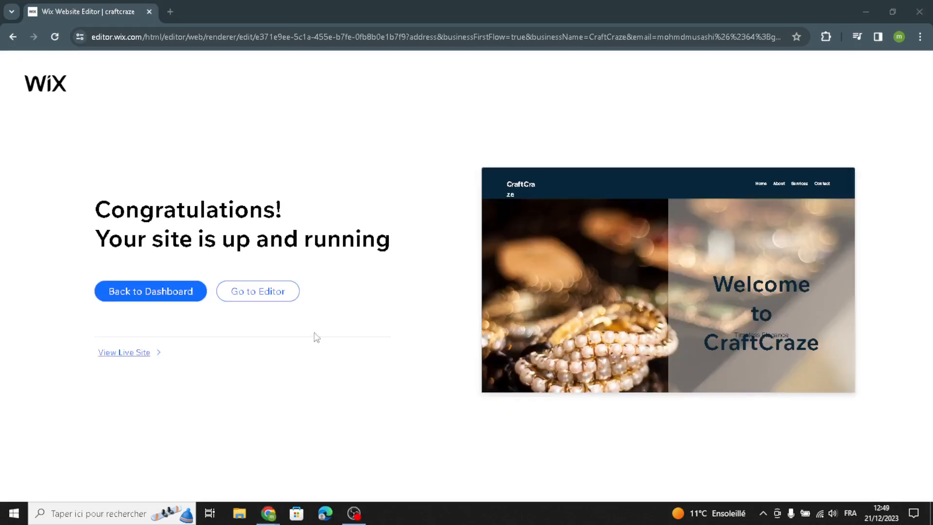
click(280, 304)
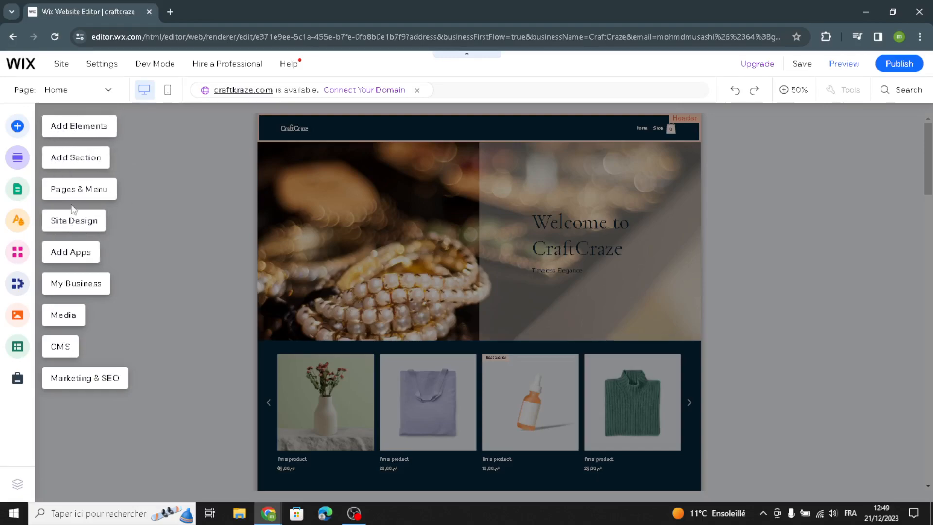
Step: Open Add Elements and browse title, paragraph and Text Mask styles plus image options
click(65, 128)
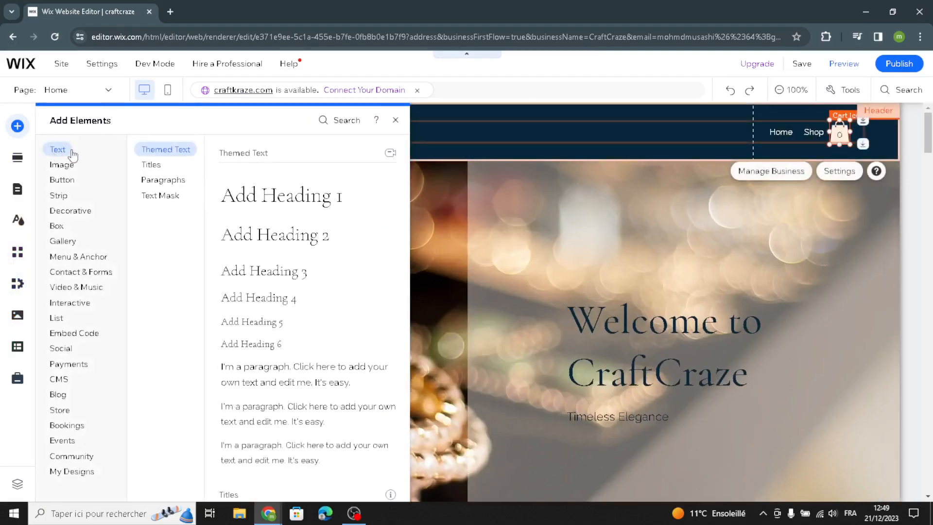
click(152, 165)
click(155, 180)
click(160, 197)
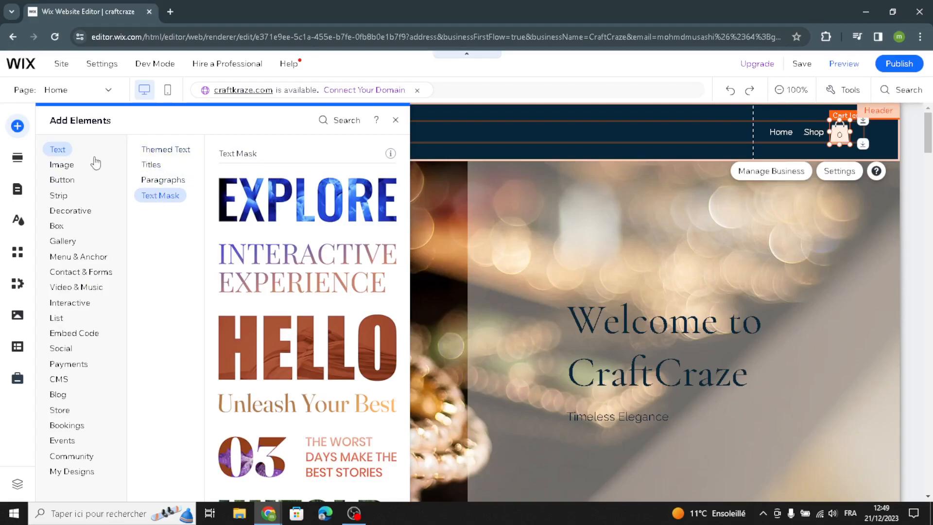
click(65, 166)
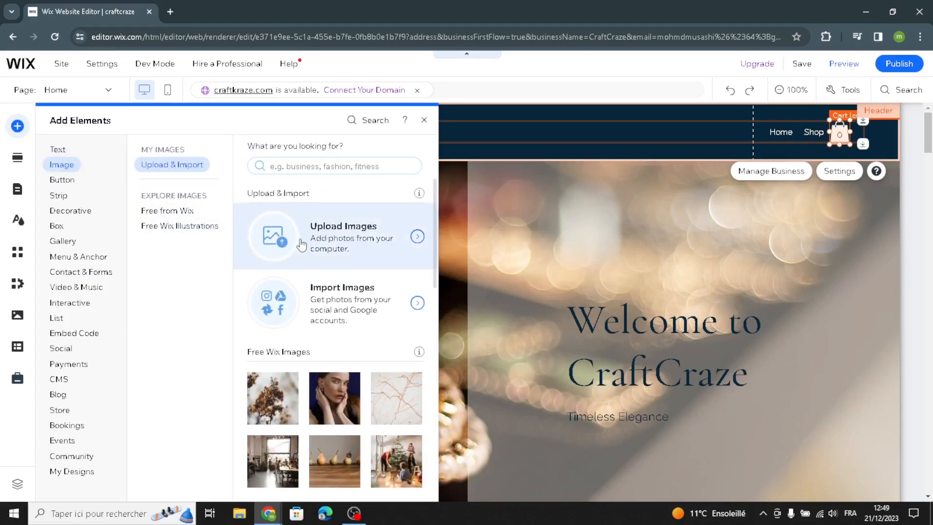
Step: Browse button styles and decorative shapes, arrows, horizontal and vertical lines
click(63, 182)
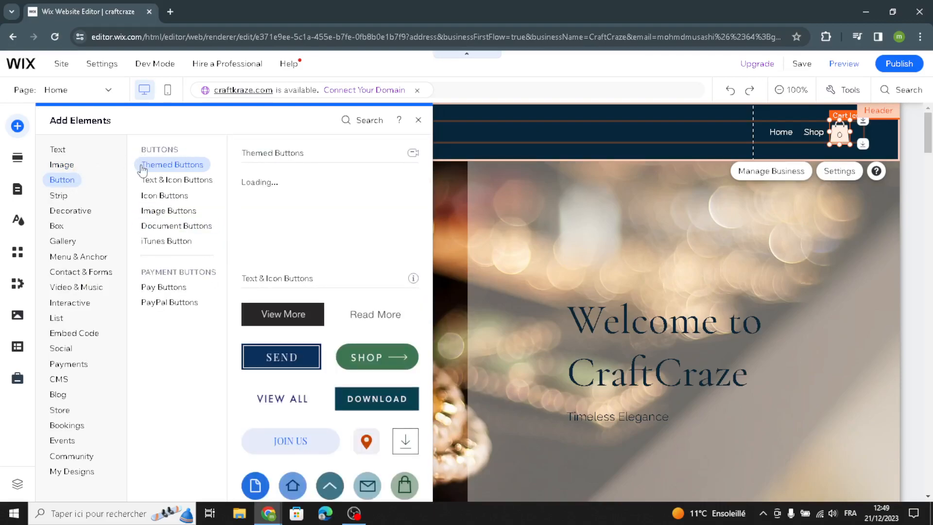
click(178, 180)
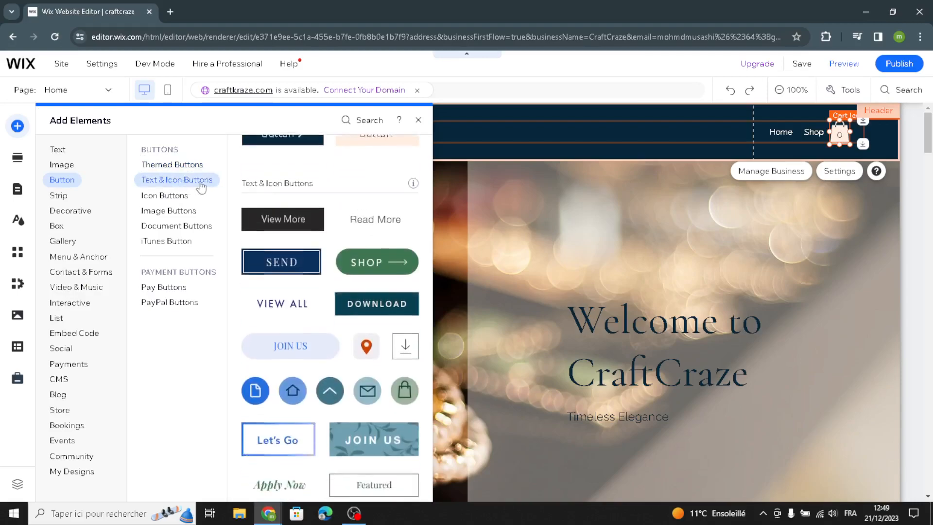
click(185, 200)
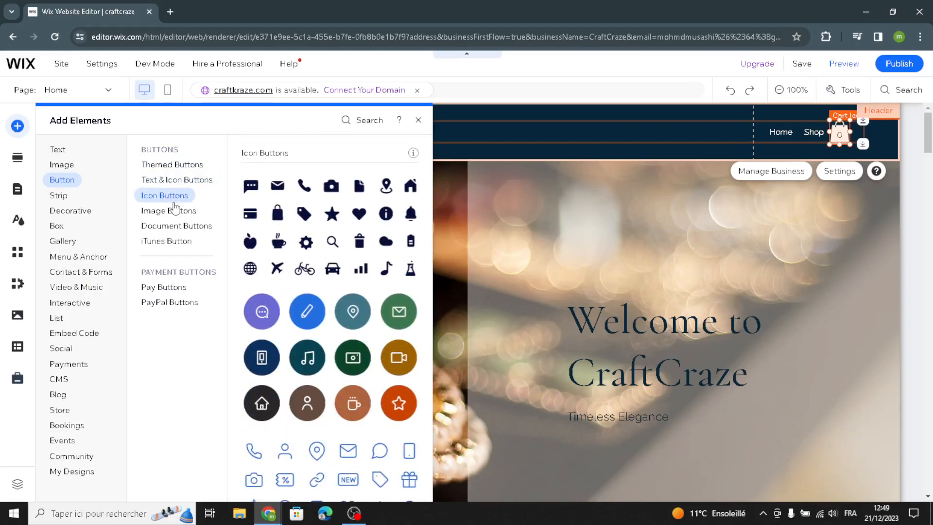
click(92, 214)
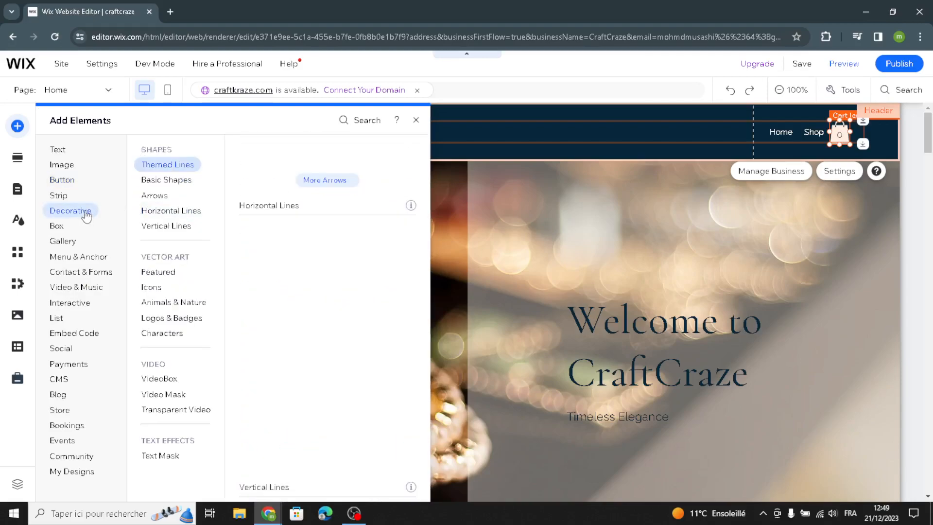
click(163, 179)
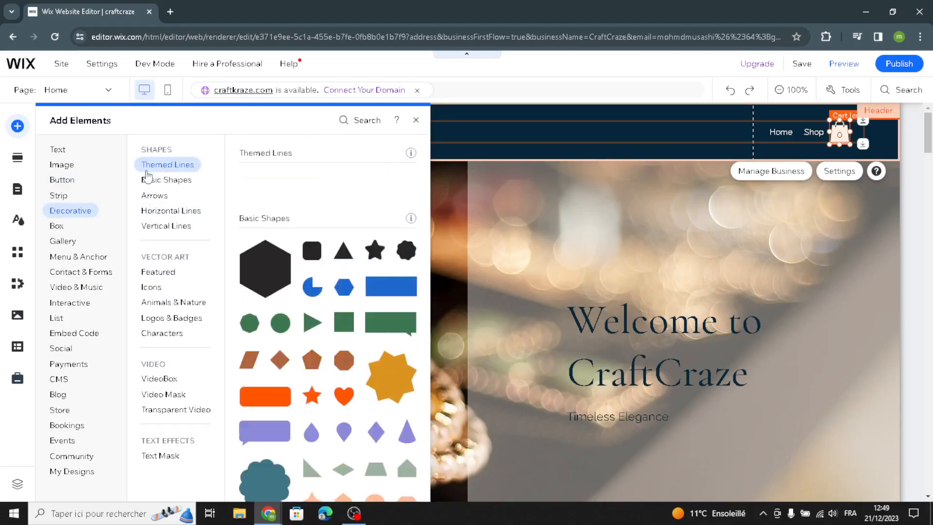
click(152, 195)
click(150, 210)
click(147, 227)
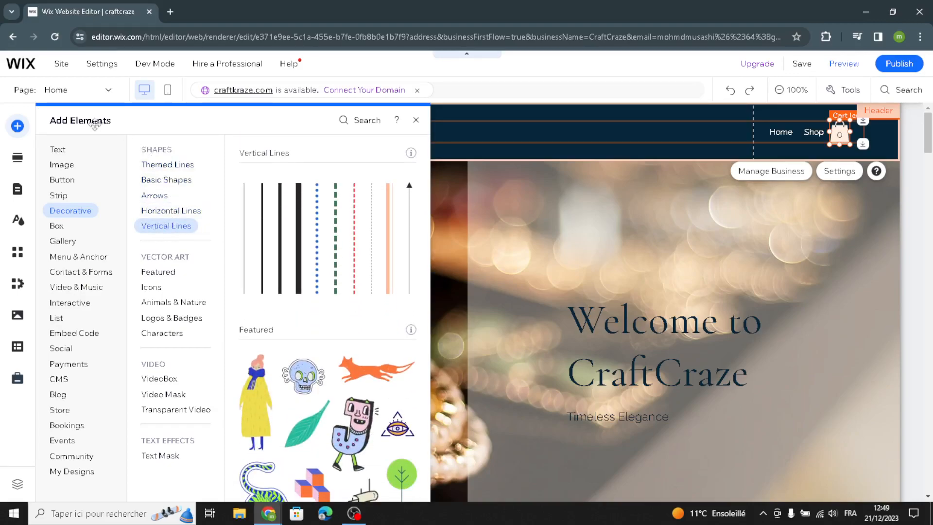
Step: Glance at the Add Section layouts and Site Design settings, then close the panel
click(16, 158)
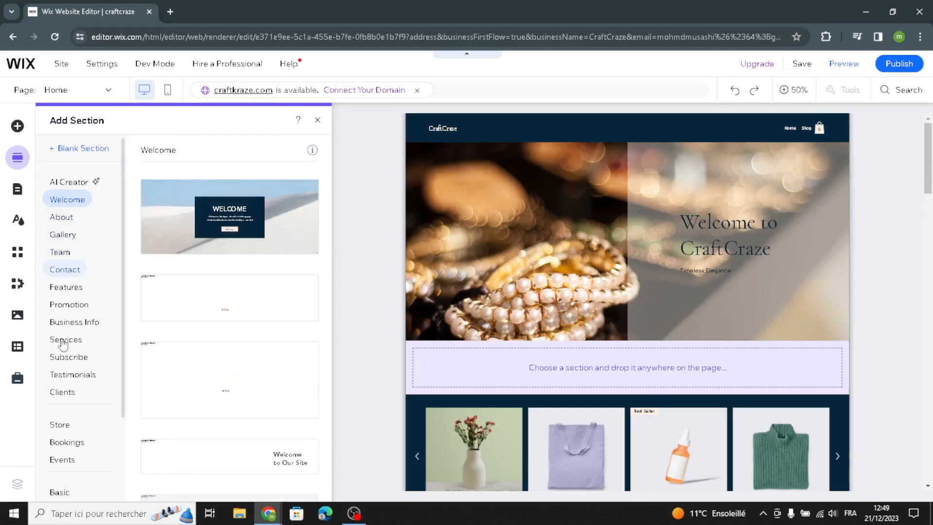
click(20, 223)
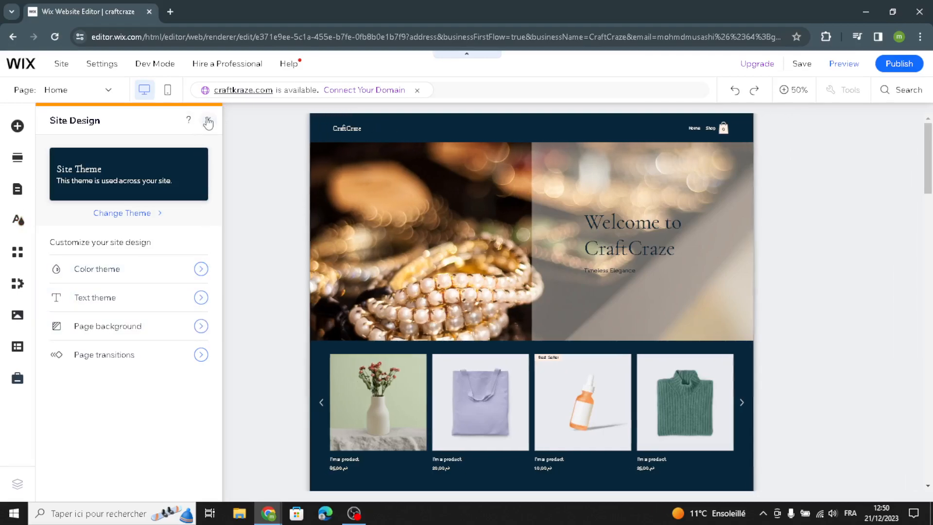
click(208, 122)
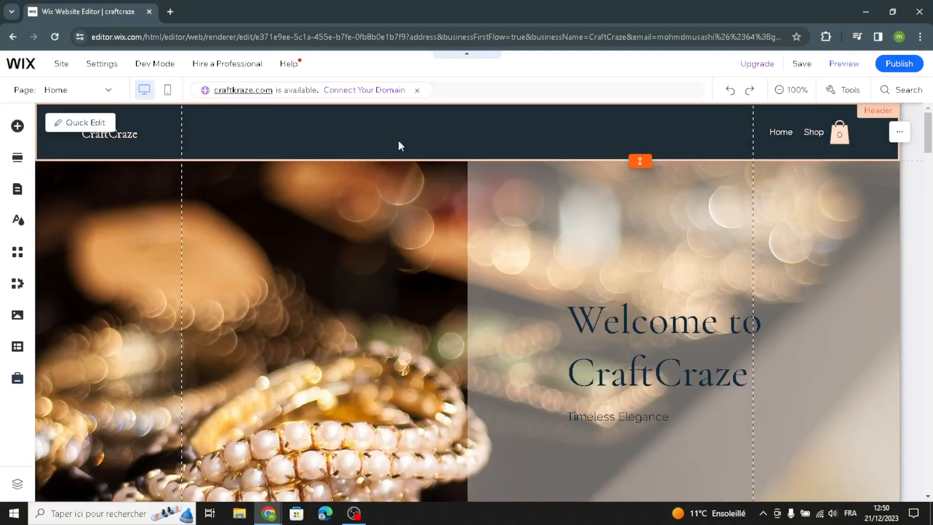
click(101, 124)
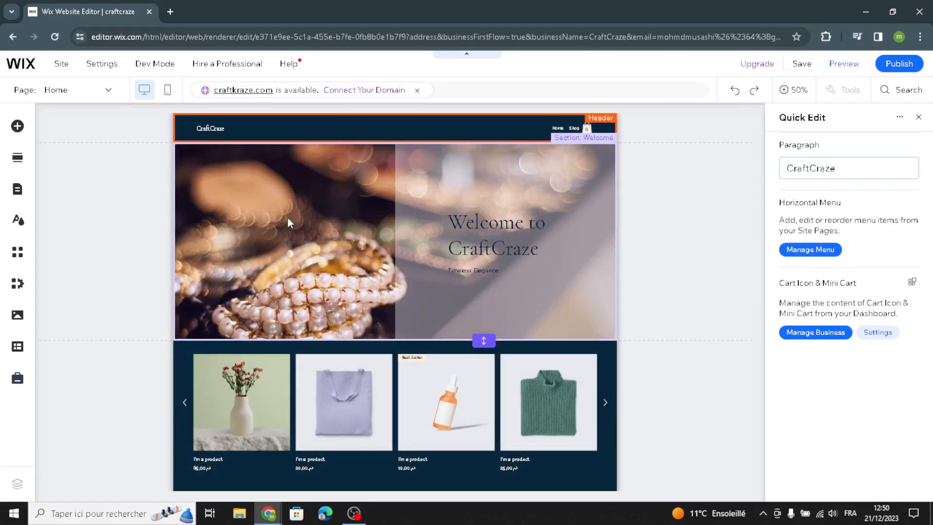
click(289, 219)
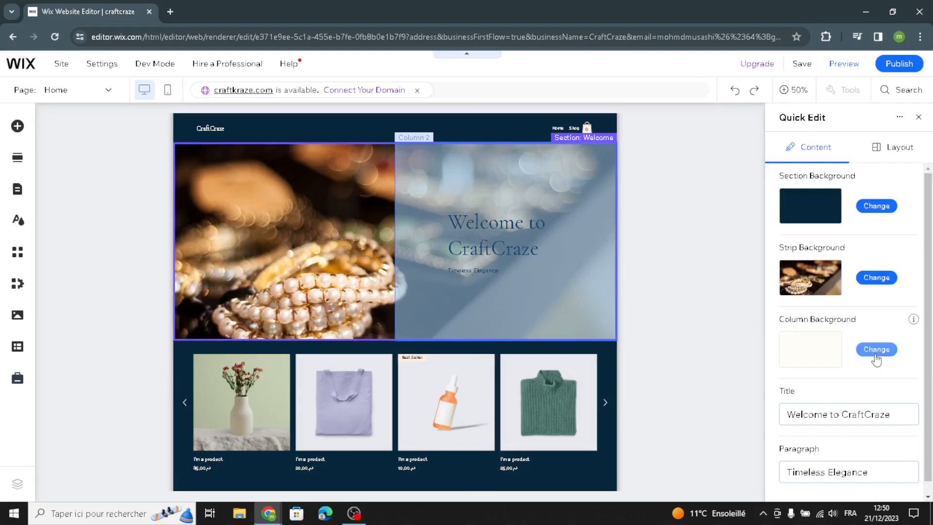
scroll(823, 427, down, 1)
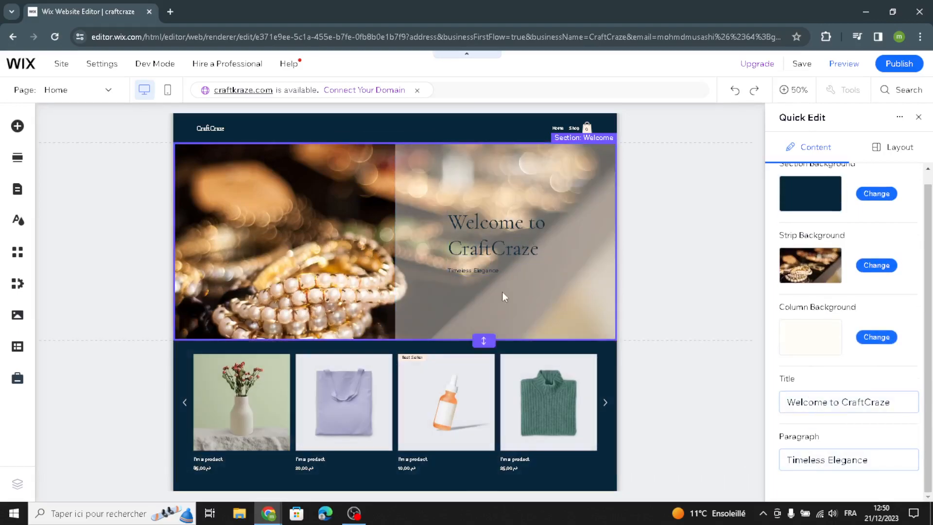
click(918, 117)
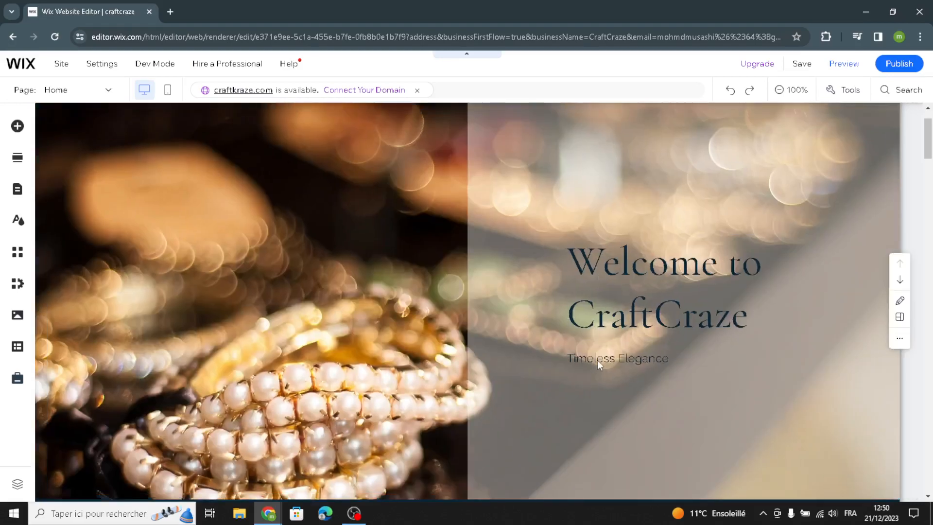
Step: Generate an AI welcome-section paragraph for the Timeless Elegance text and insert it
click(598, 361)
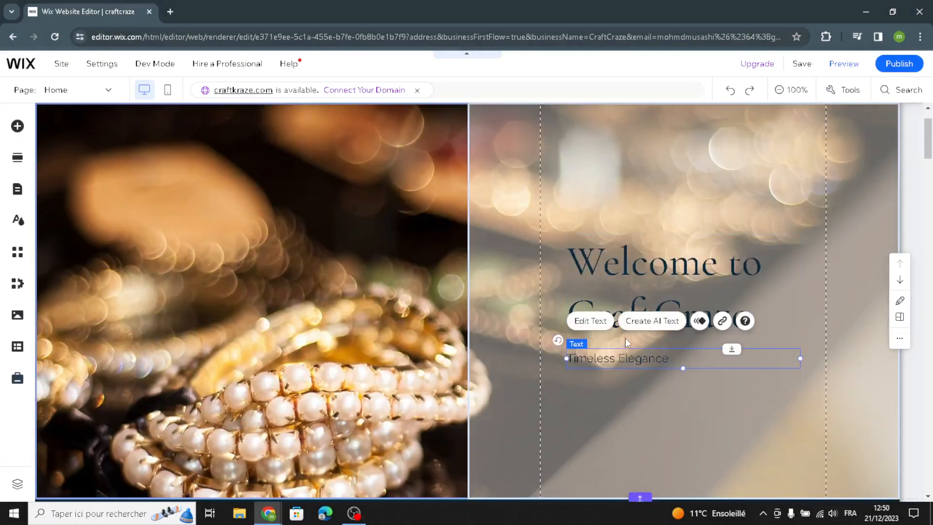
click(634, 323)
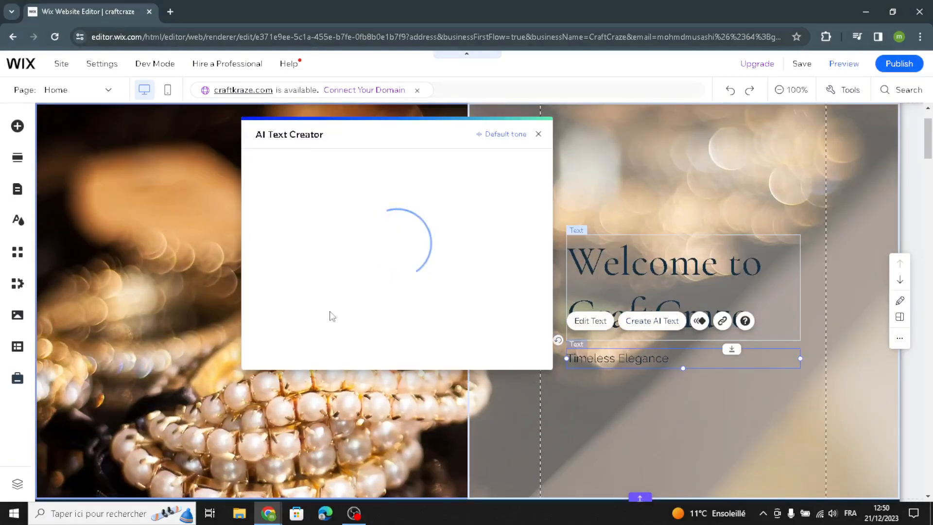
click(360, 362)
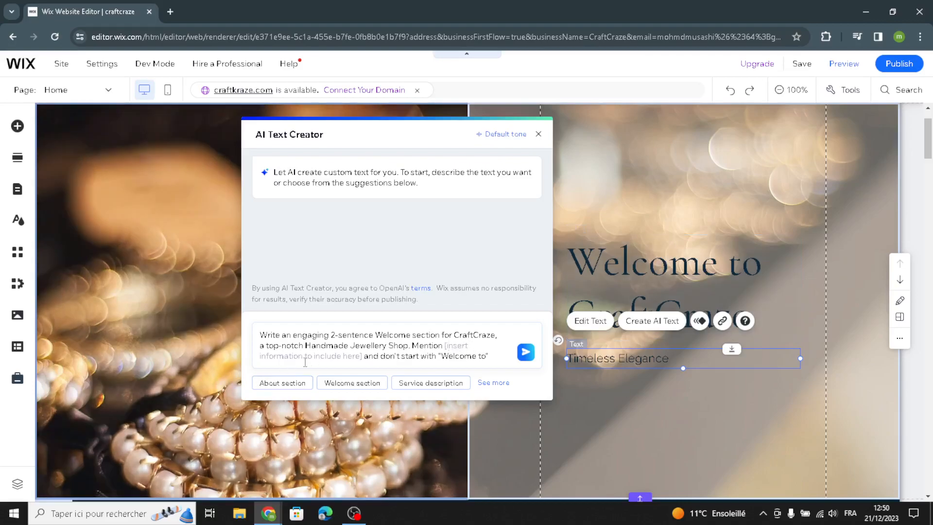
click(525, 352)
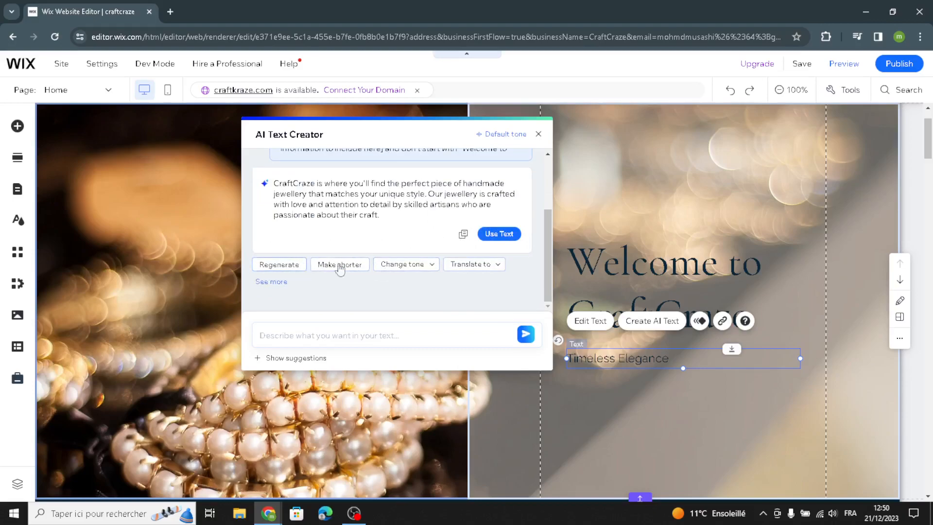
click(519, 238)
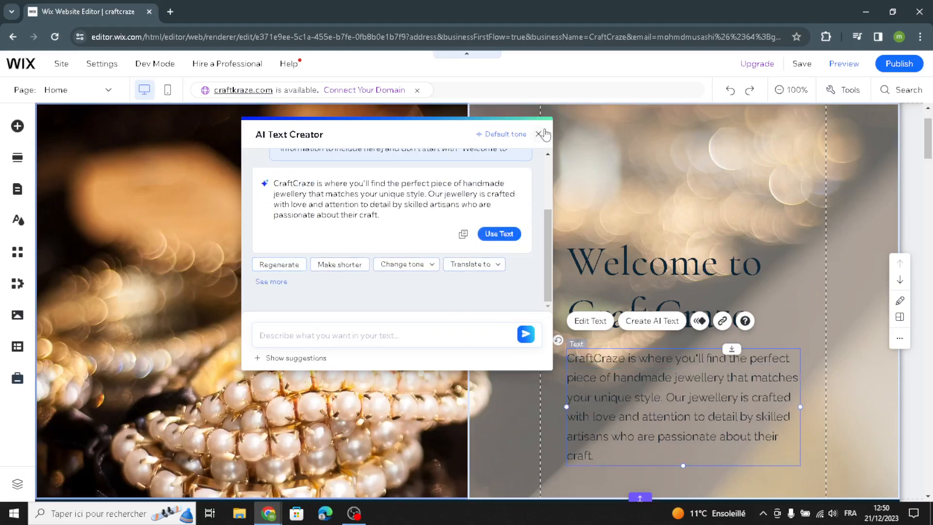
click(539, 134)
Step: Review the updated banner and select the Welcome to CraftCraze heading
scroll(513, 369, down, 4)
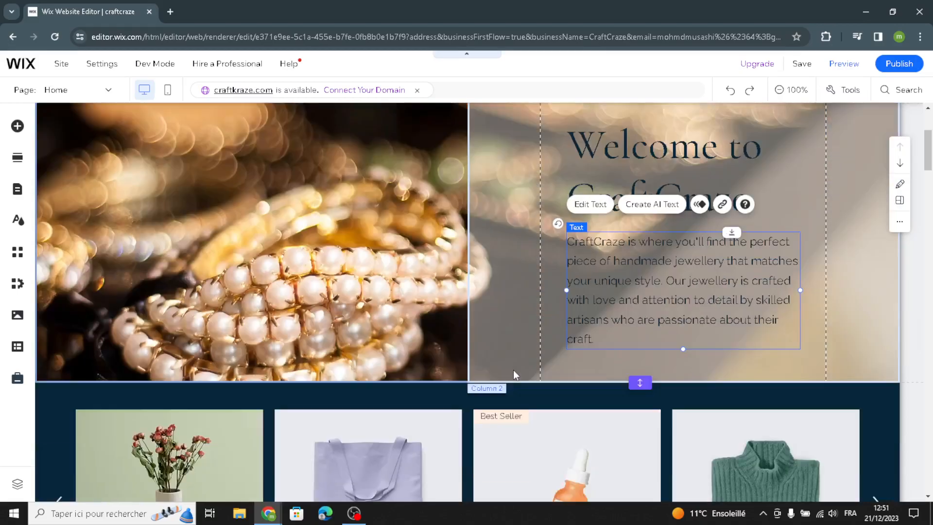
scroll(448, 374, up, 5)
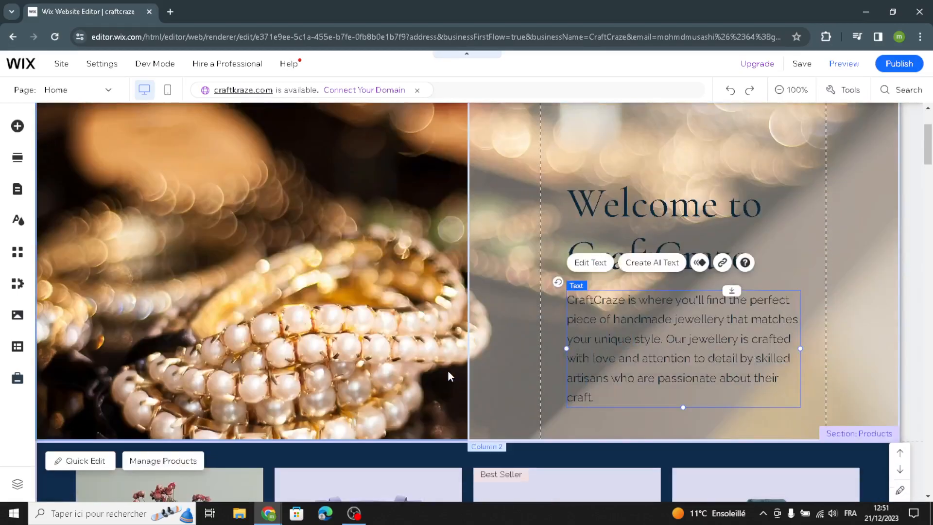
scroll(456, 368, down, 1)
click(564, 236)
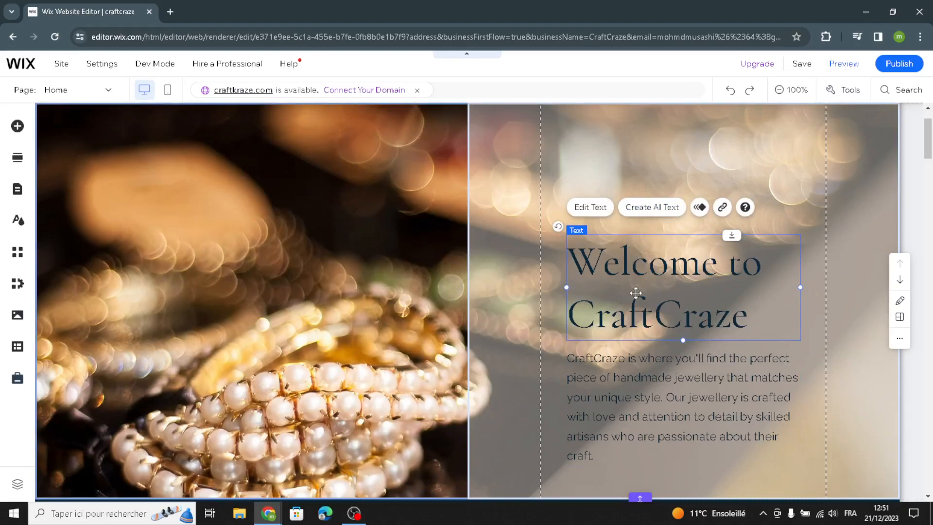
scroll(398, 353, down, 8)
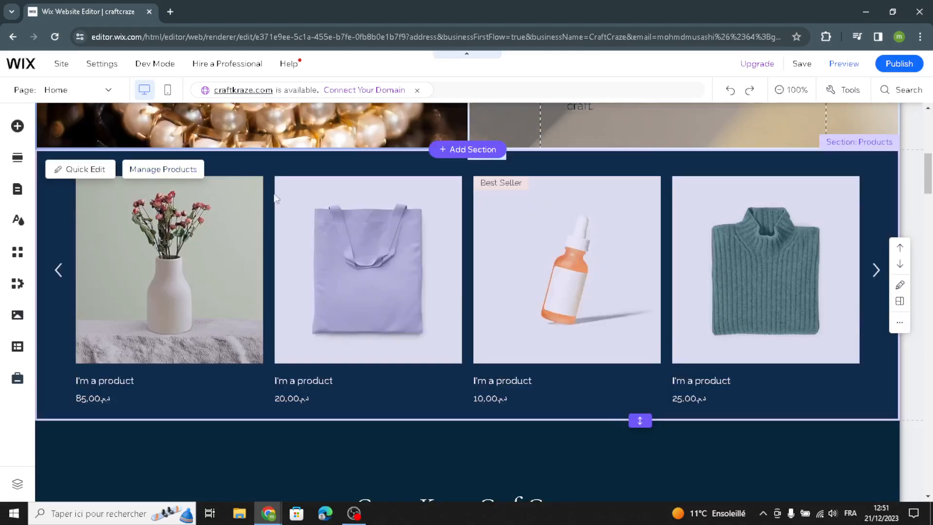
Step: In the store's Products page, start a new Physical product
click(179, 173)
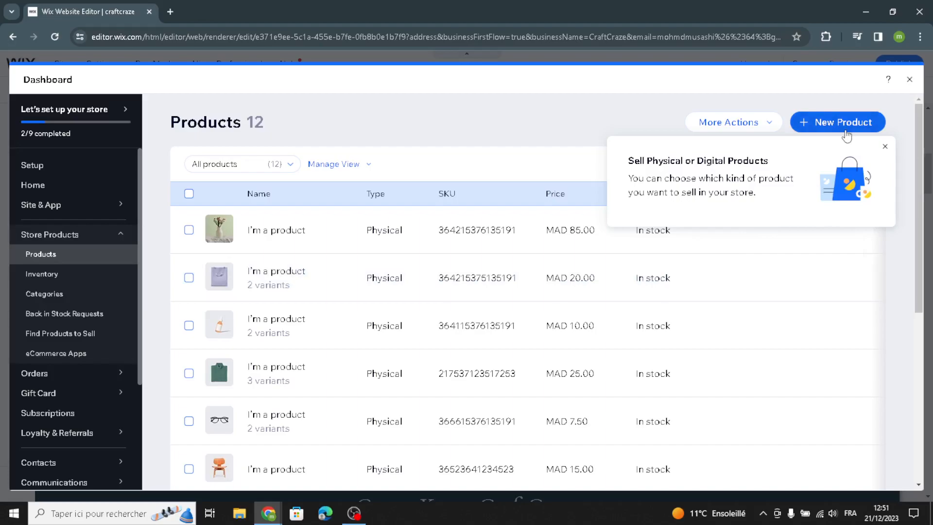
click(845, 130)
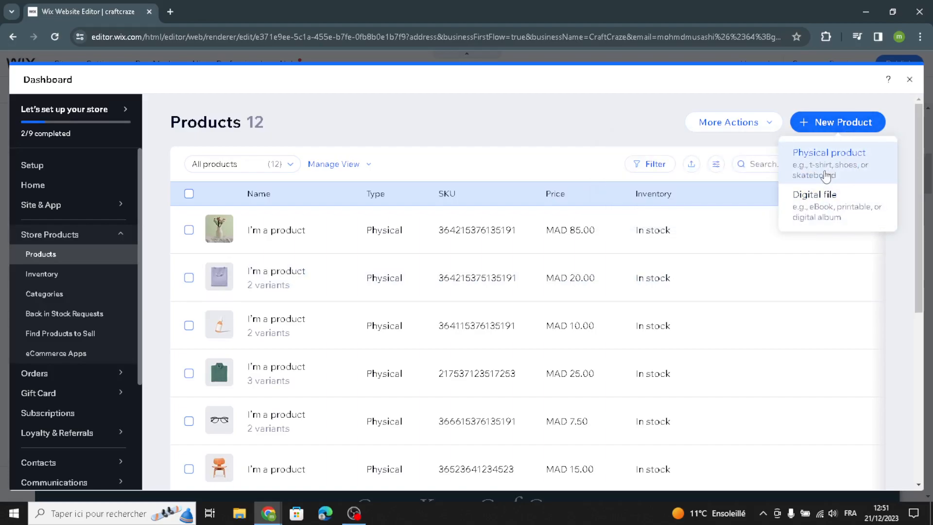
click(827, 176)
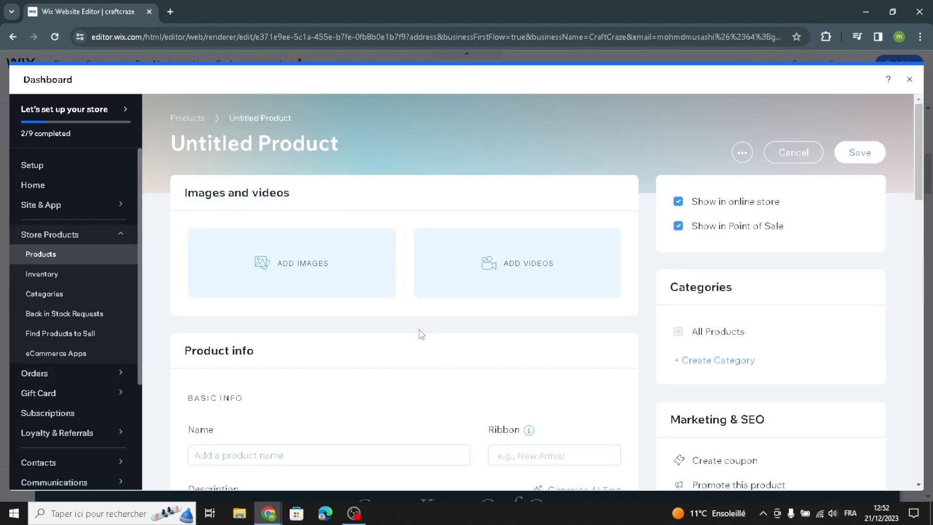
Step: Turn on On sale in the new product's Pricing and select the Sale price field
scroll(422, 333, down, 3)
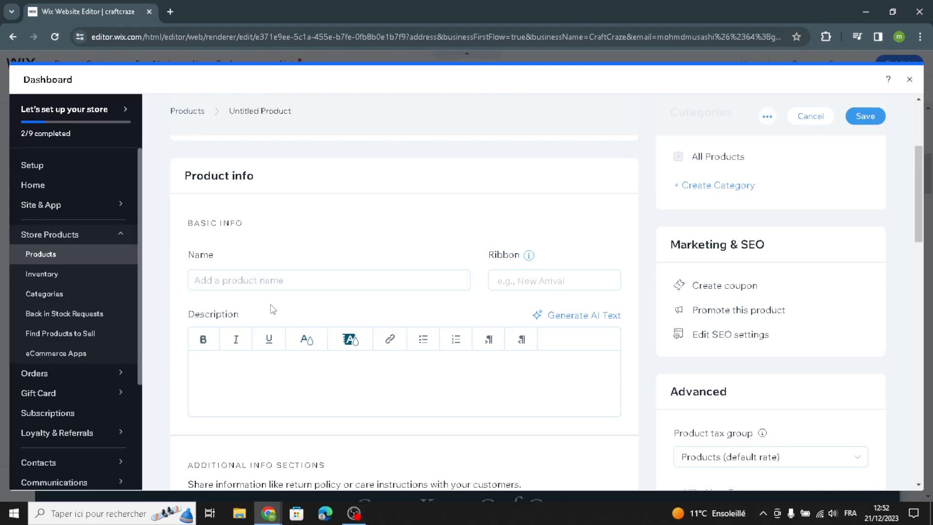
scroll(288, 404, down, 5)
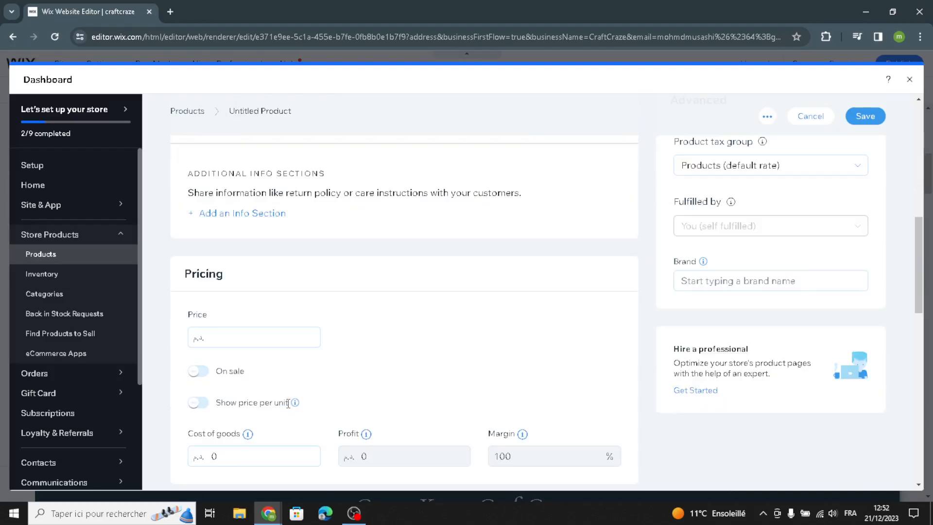
scroll(210, 344, down, 1)
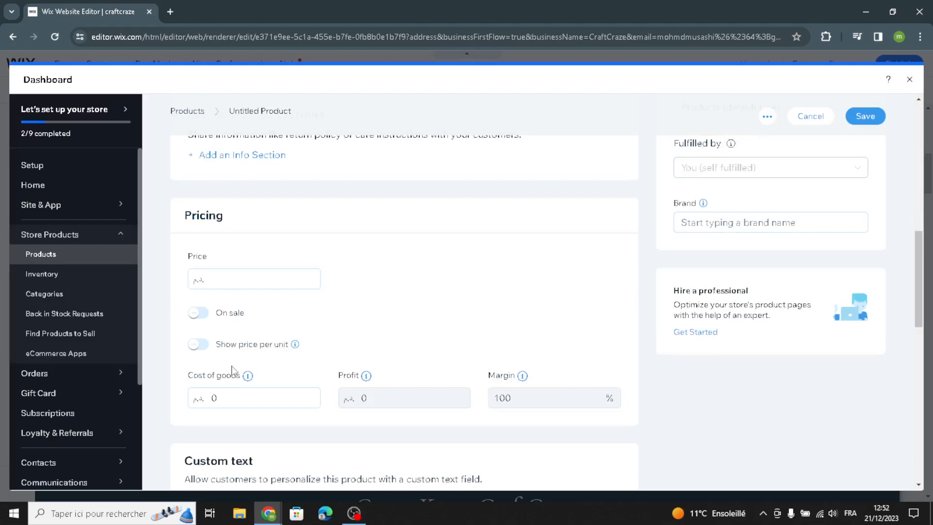
click(198, 314)
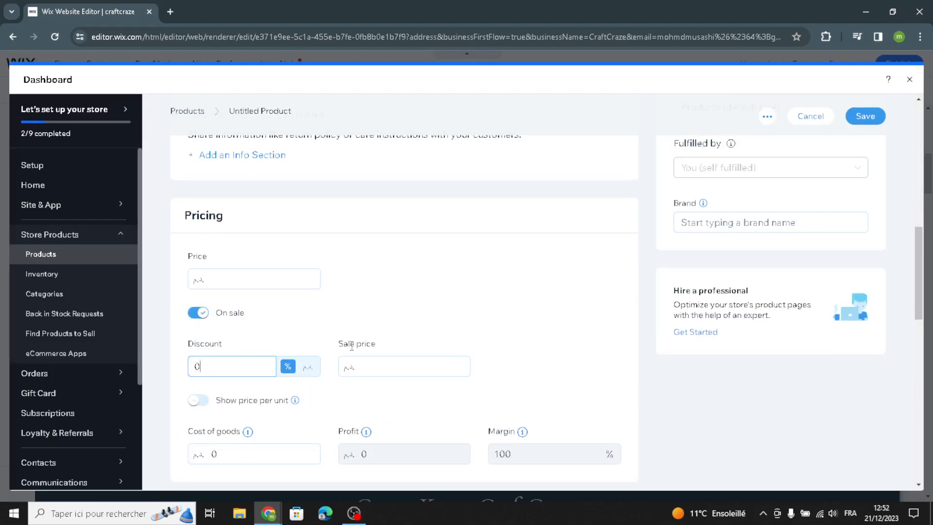
click(363, 366)
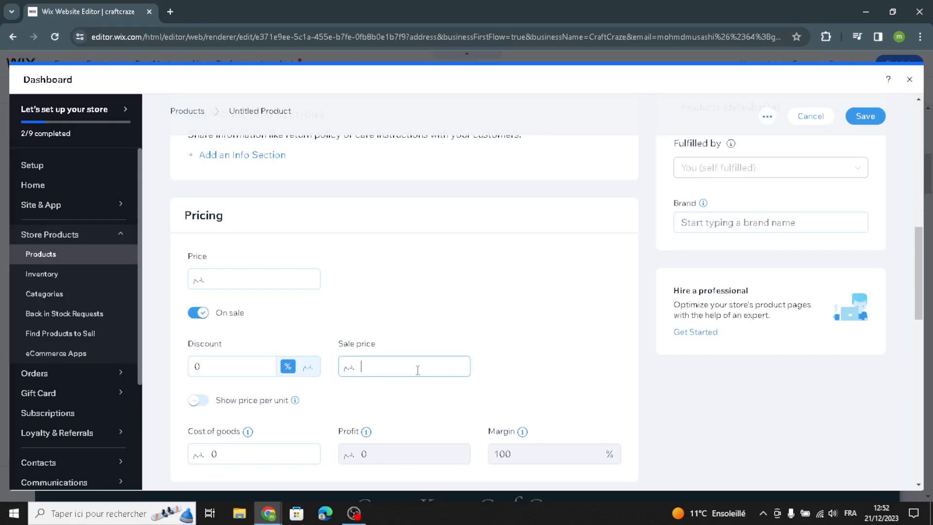
Step: Review the rest of the product form, then close the store Dashboard back to the editor
scroll(418, 370, down, 10)
scroll(272, 388, down, 3)
scroll(254, 379, up, 4)
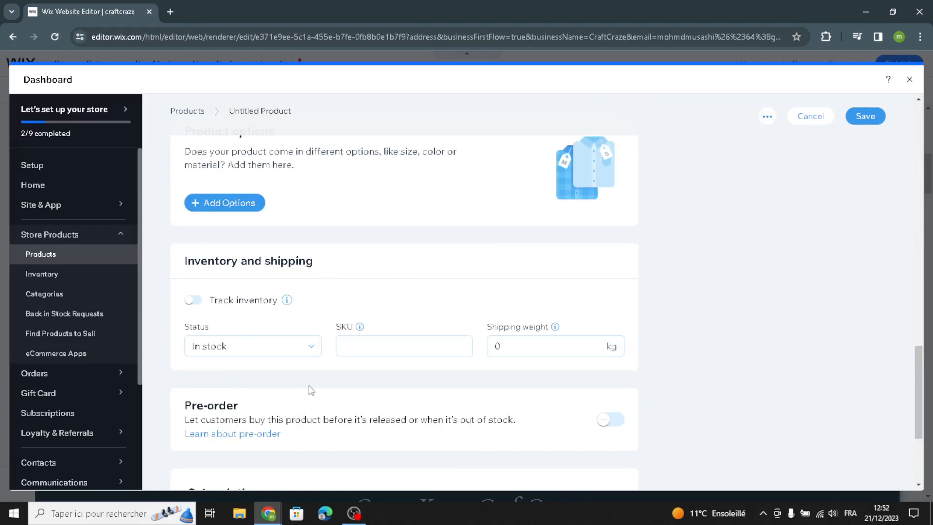
scroll(311, 392, down, 3)
scroll(583, 284, up, 4)
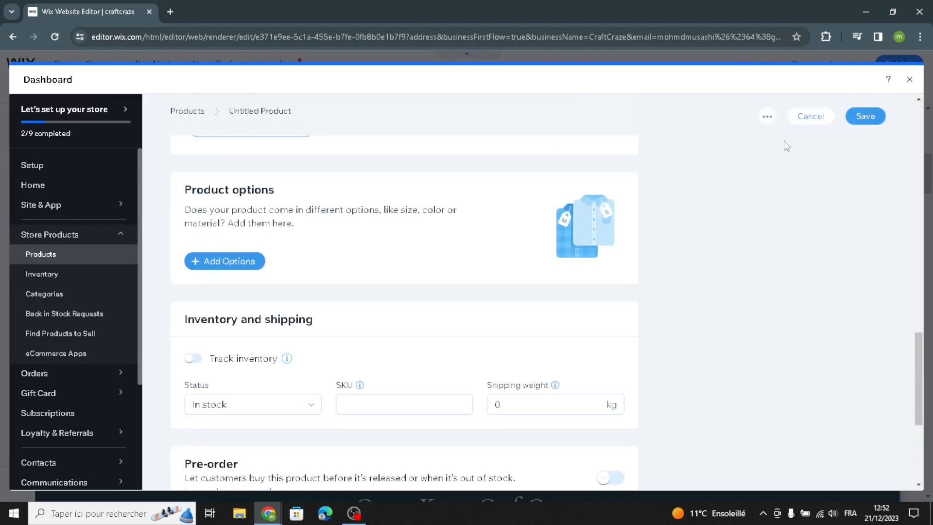
click(910, 80)
Step: Replace the About paragraph with a shortened AI-generated About-section text on CraftCraze's artisan handmade jewellery
scroll(607, 354, down, 5)
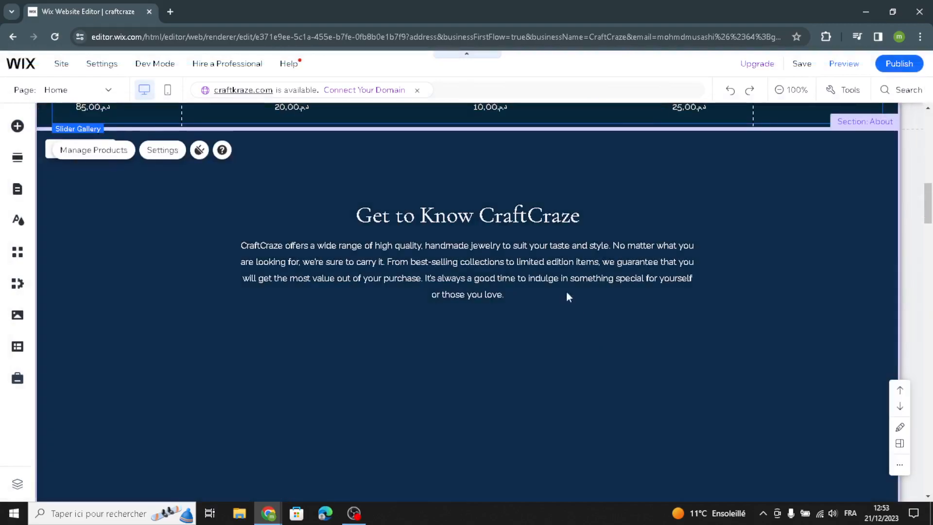
scroll(573, 316, down, 5)
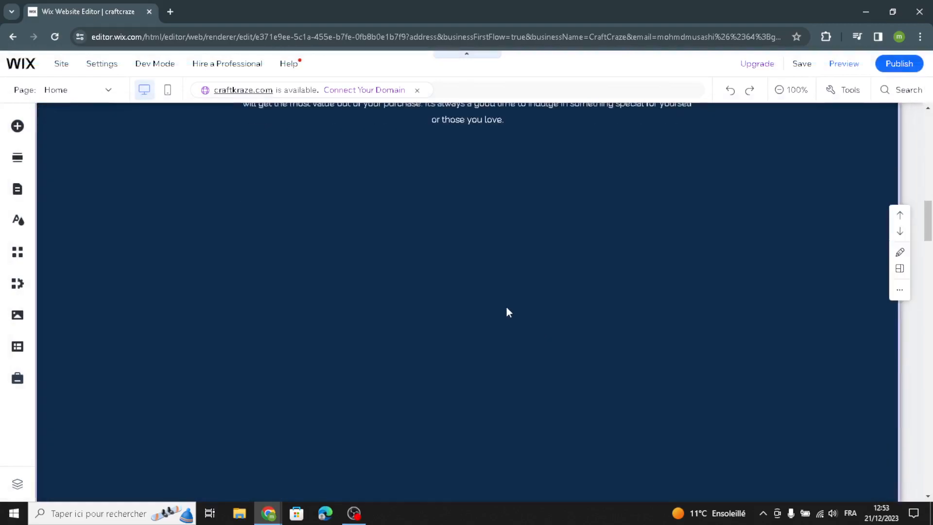
scroll(507, 306, up, 6)
click(502, 321)
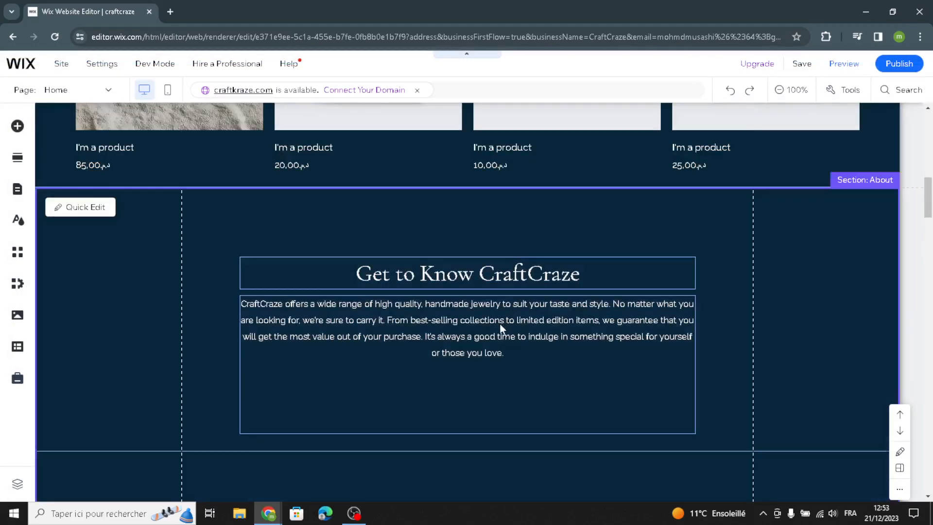
click(326, 338)
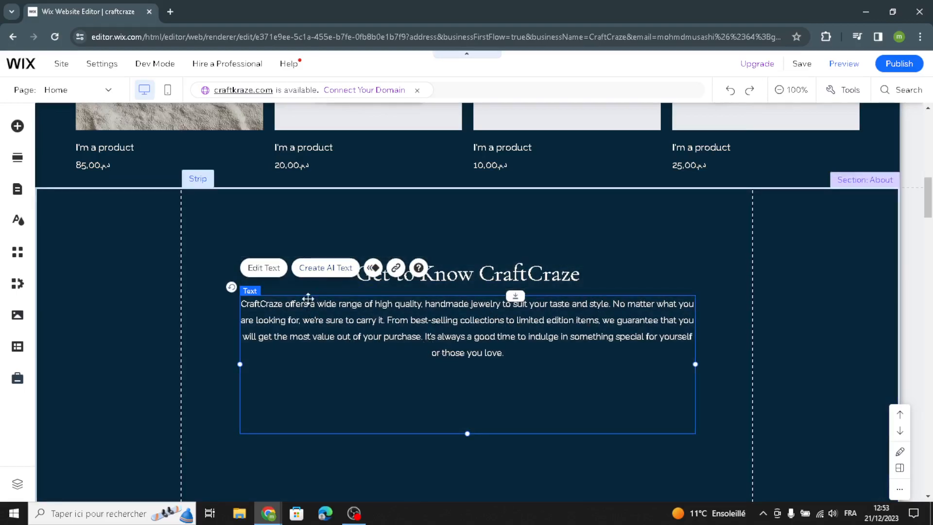
click(321, 272)
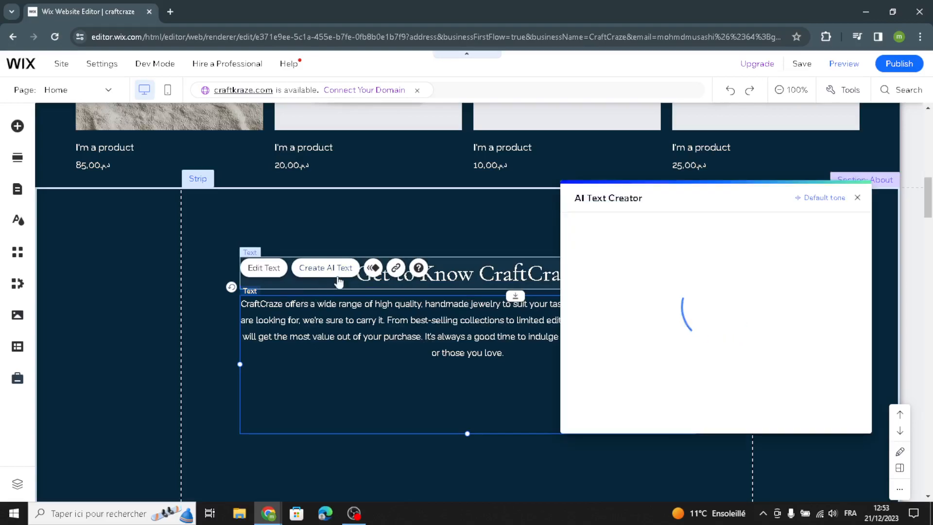
click(611, 426)
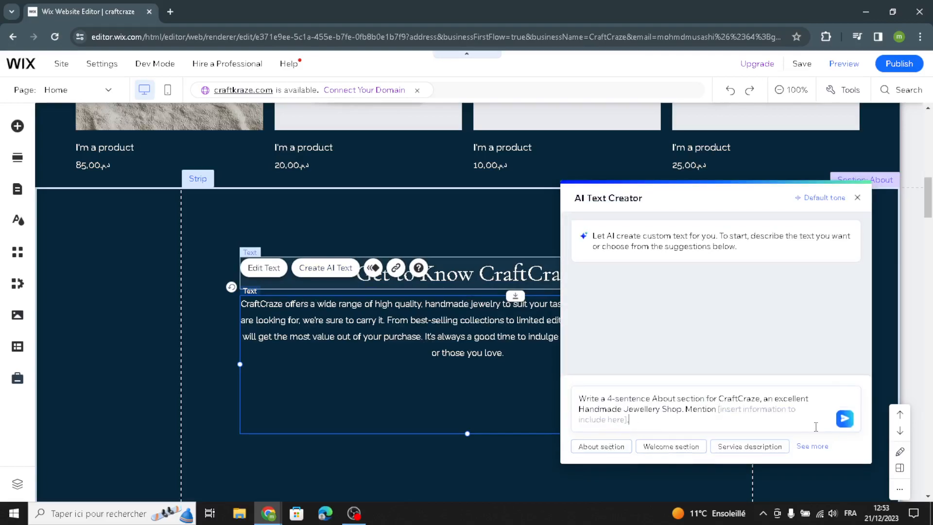
click(849, 426)
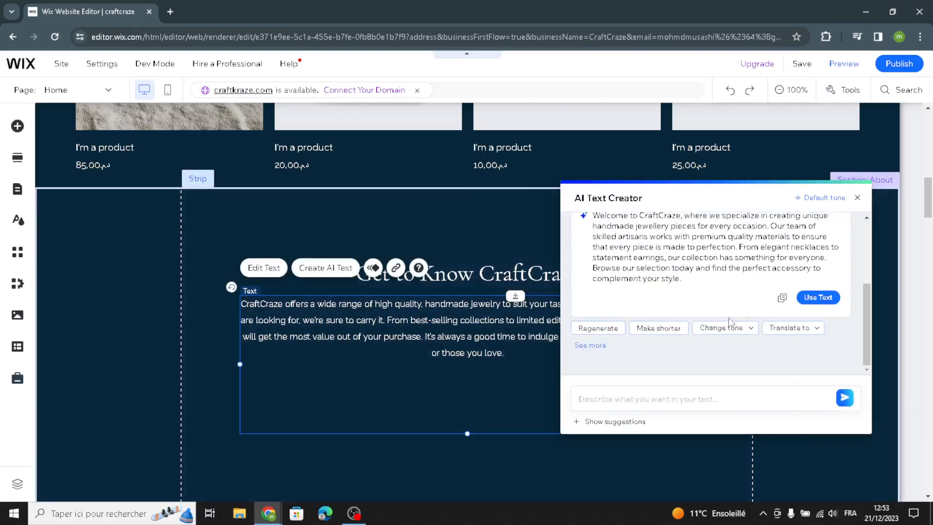
click(657, 328)
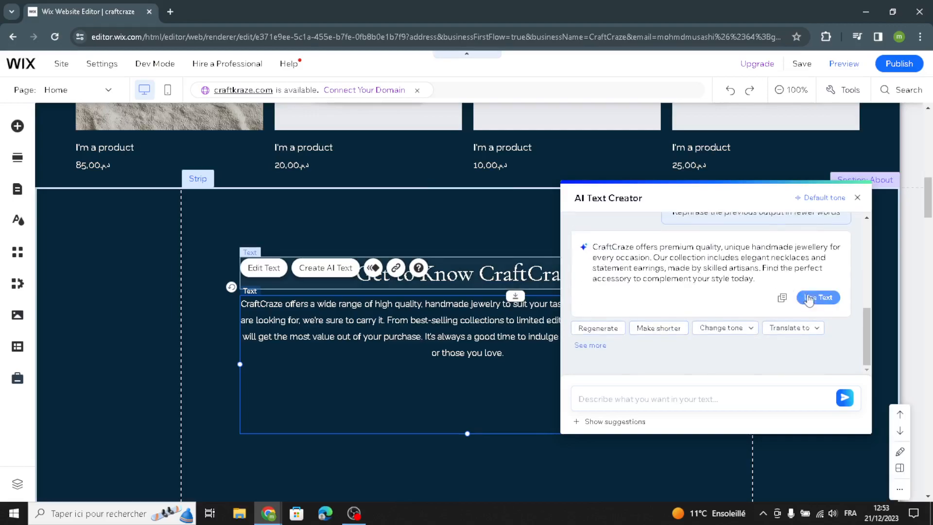
click(798, 300)
Step: Close the AI text writer and paste the copied text box into the media section
click(138, 331)
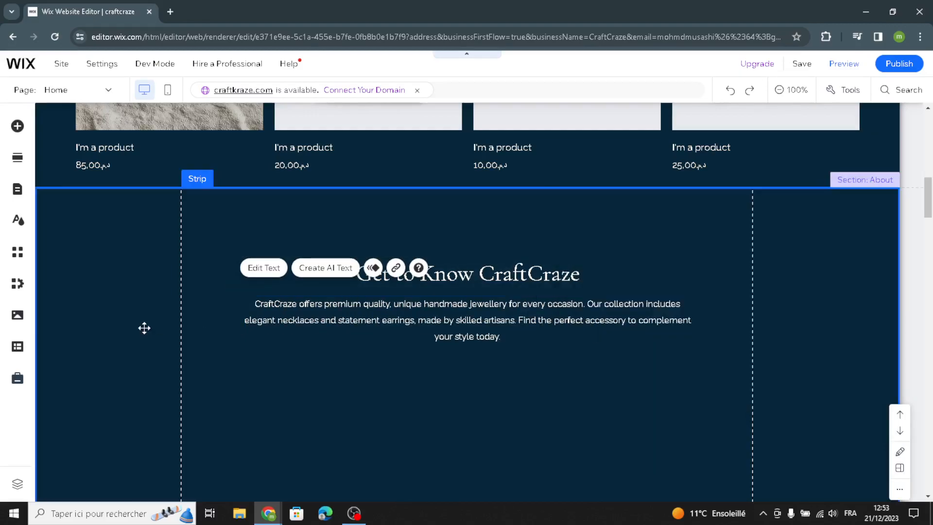
scroll(131, 329, down, 1)
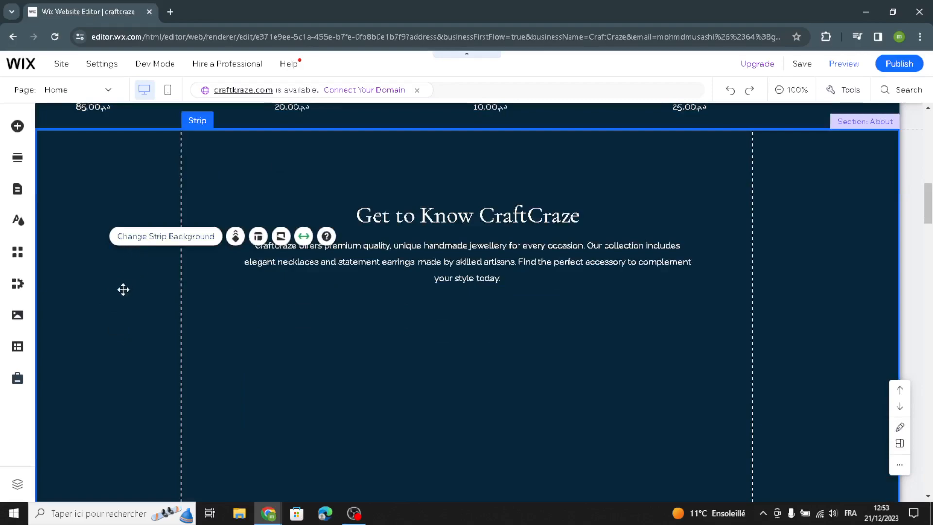
scroll(229, 247, down, 10)
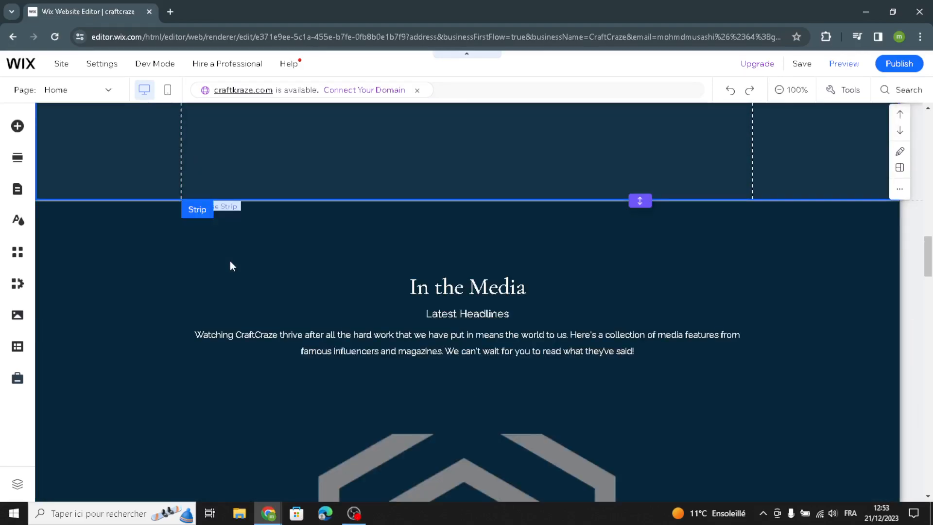
scroll(230, 263, down, 10)
scroll(246, 287, up, 9)
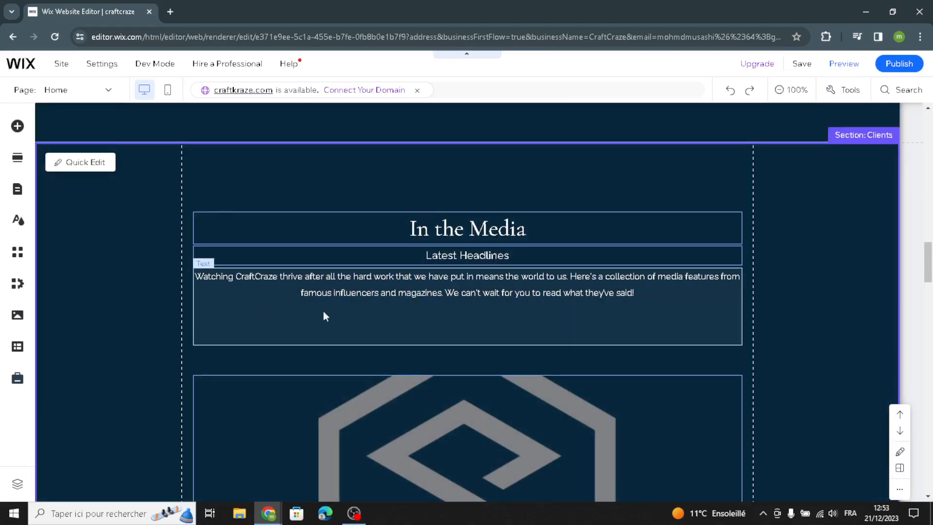
scroll(334, 323, down, 5)
scroll(336, 335, down, 7)
scroll(336, 311, up, 1)
scroll(344, 287, up, 1)
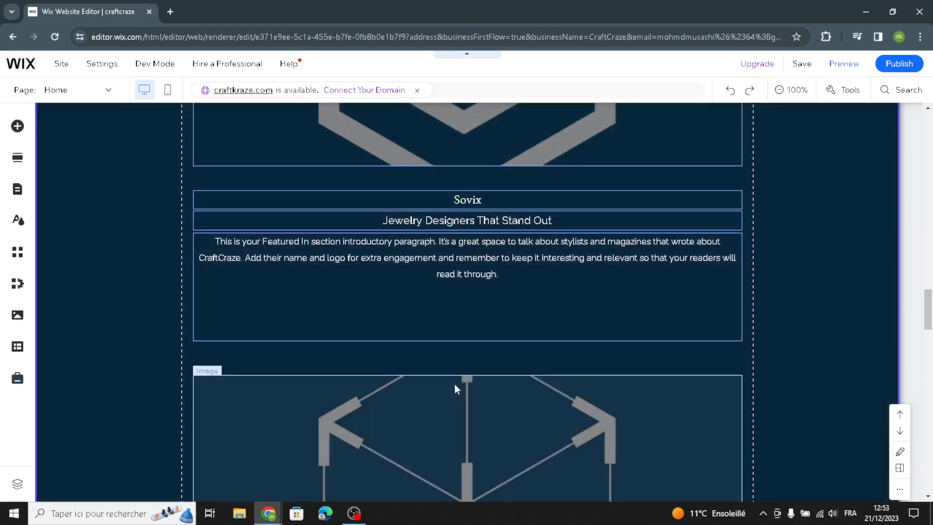
right_click(430, 395)
click(430, 393)
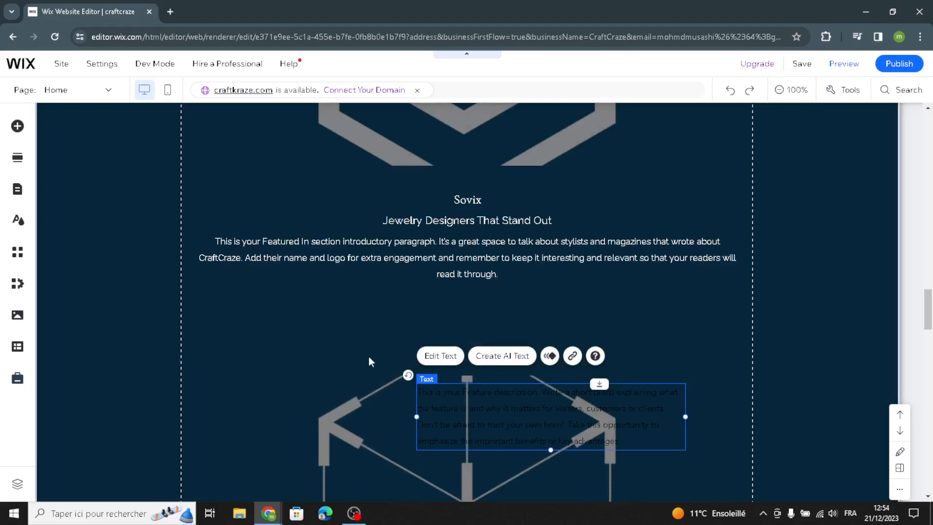
Step: Select the quote section and its photo strip further down the page
scroll(131, 371, down, 18)
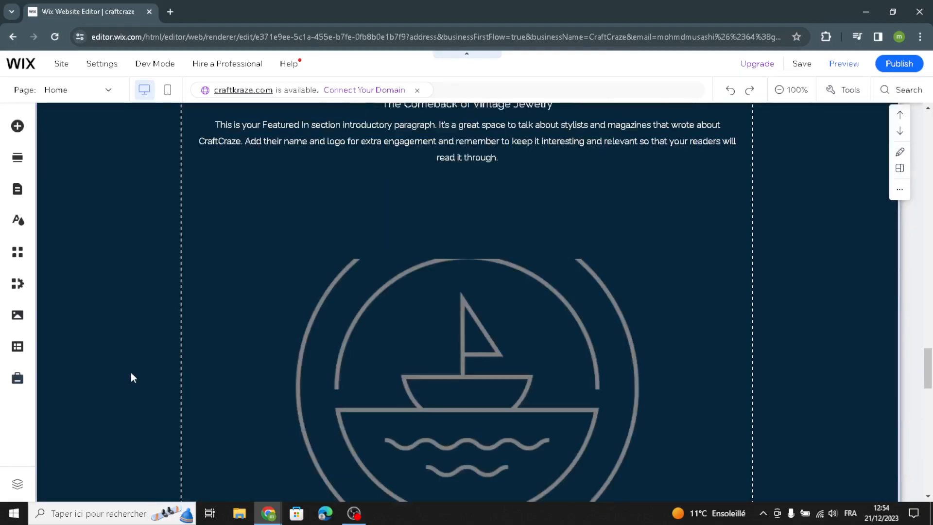
scroll(133, 373, down, 9)
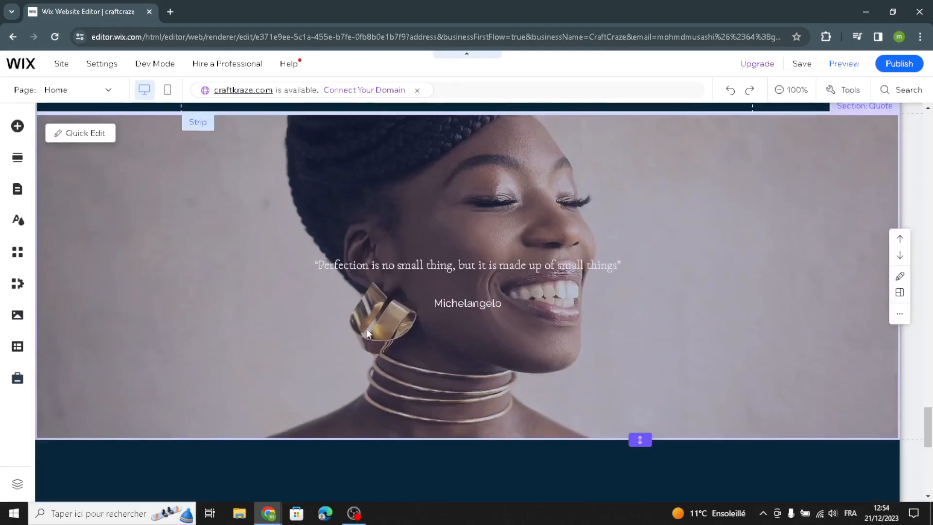
click(230, 291)
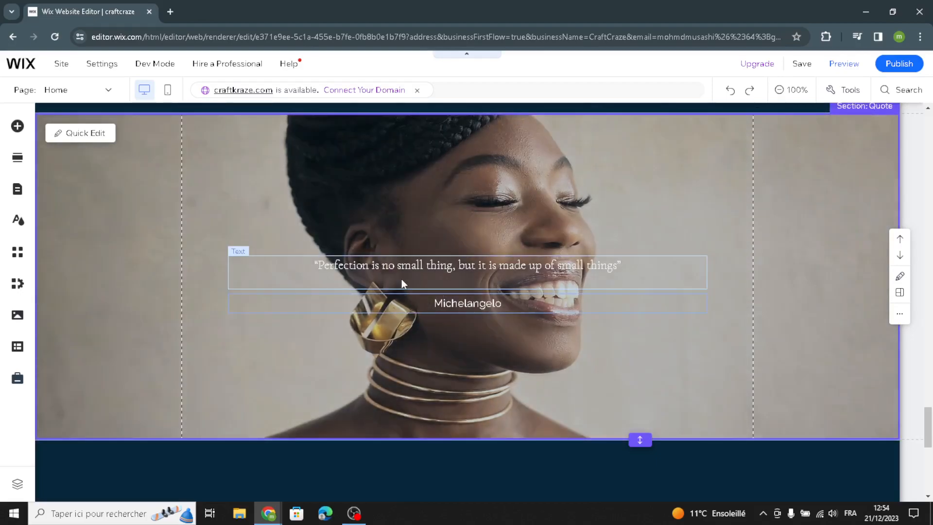
click(513, 186)
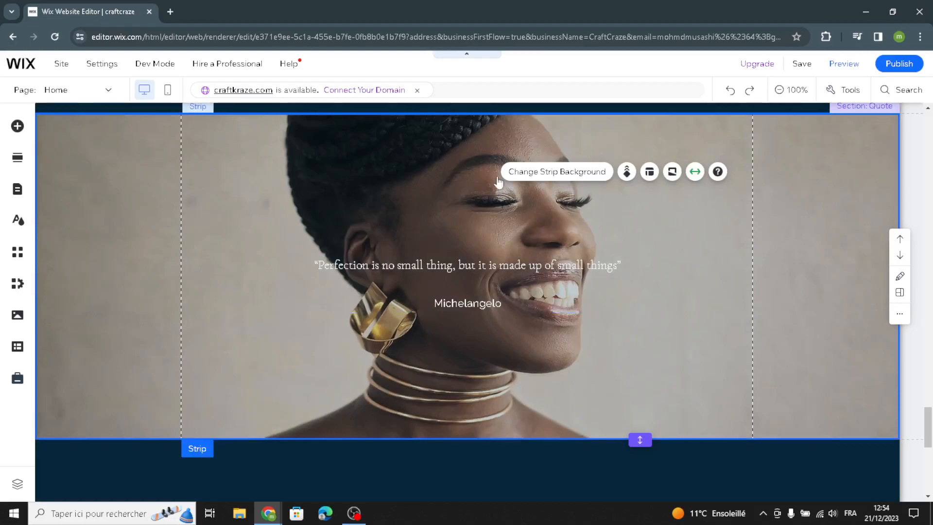
scroll(514, 389, down, 6)
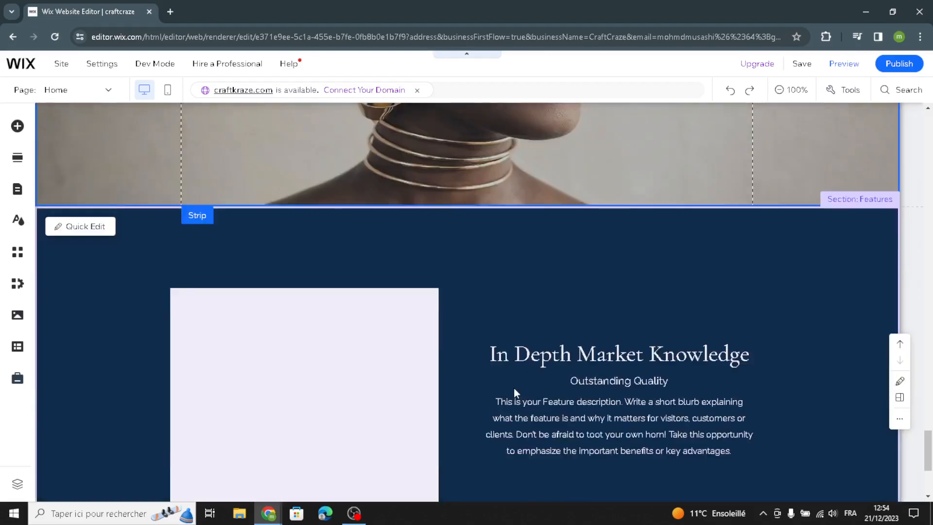
scroll(432, 359, down, 3)
scroll(440, 321, up, 2)
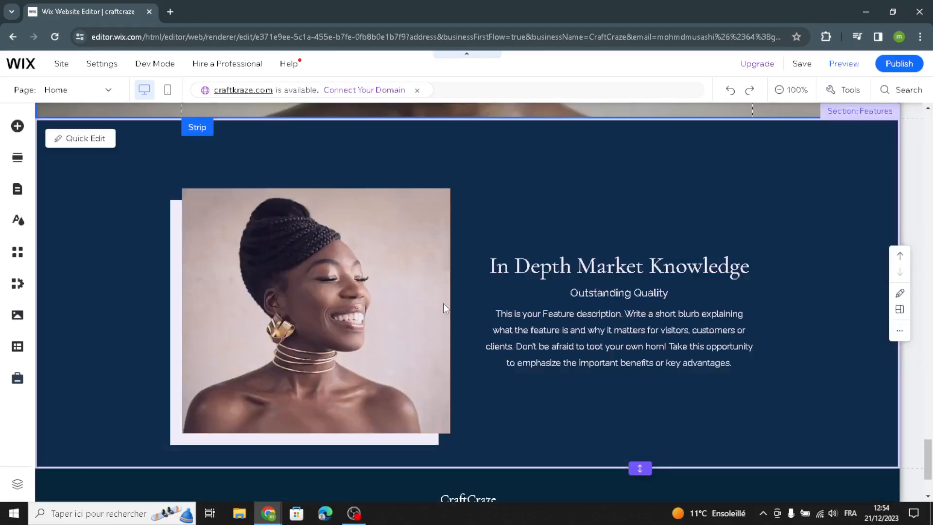
Step: Select the Features section's portrait photo and choose Change Image
click(328, 308)
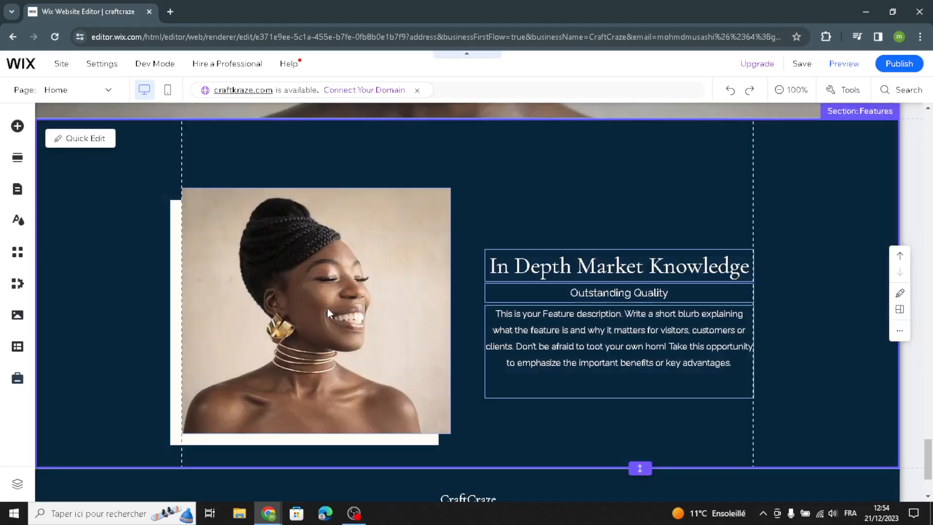
right_click(256, 218)
click(227, 248)
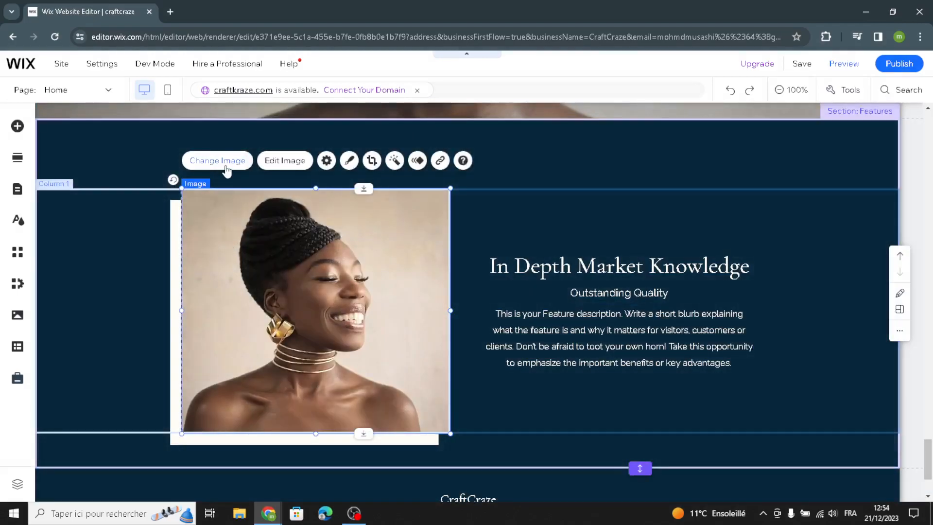
click(226, 167)
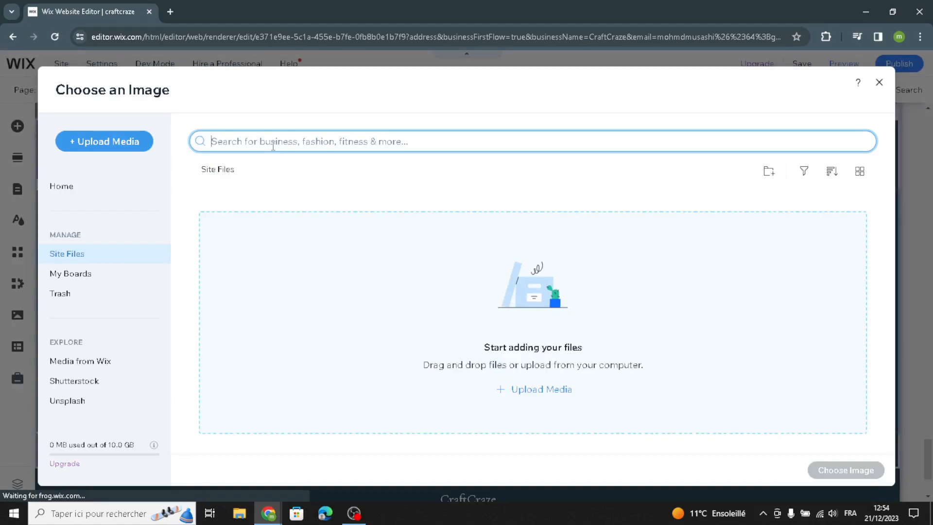
Step: Search the image library for 'handmade jewelry'
text(handmade)
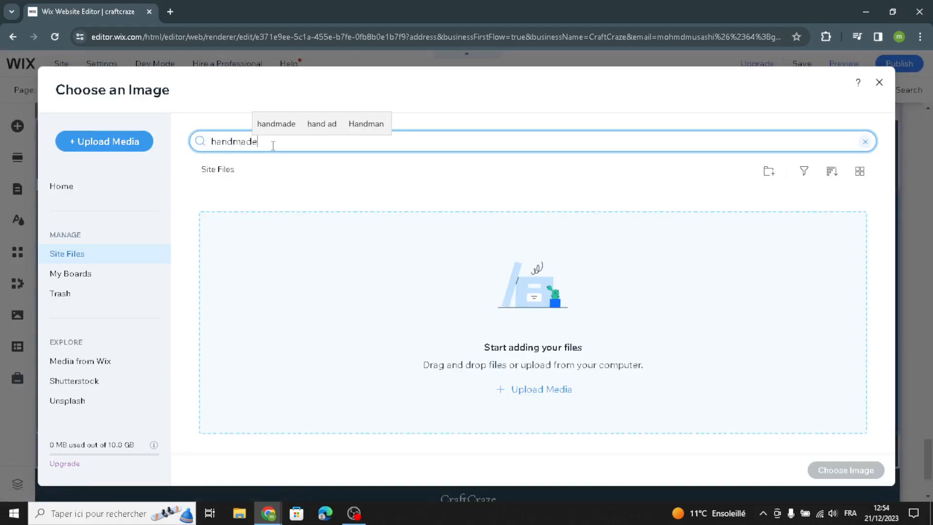
key(Return)
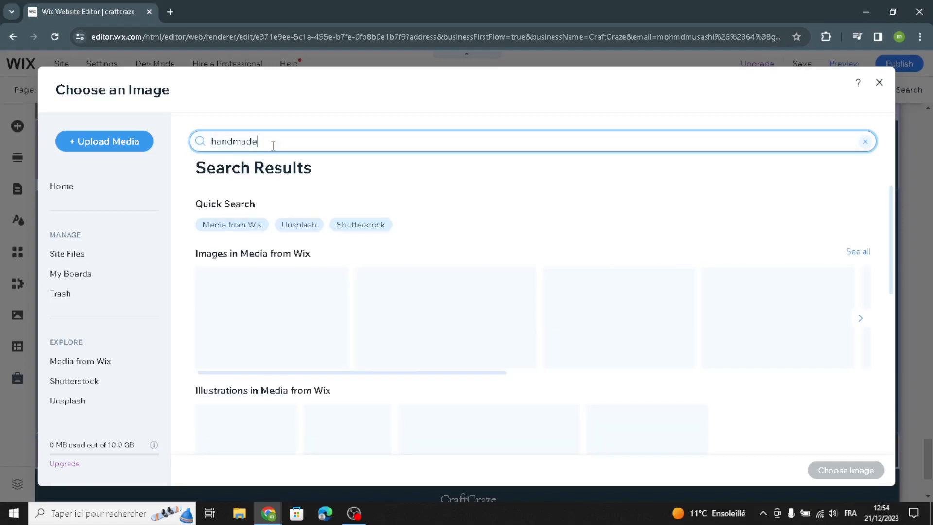
text(je)
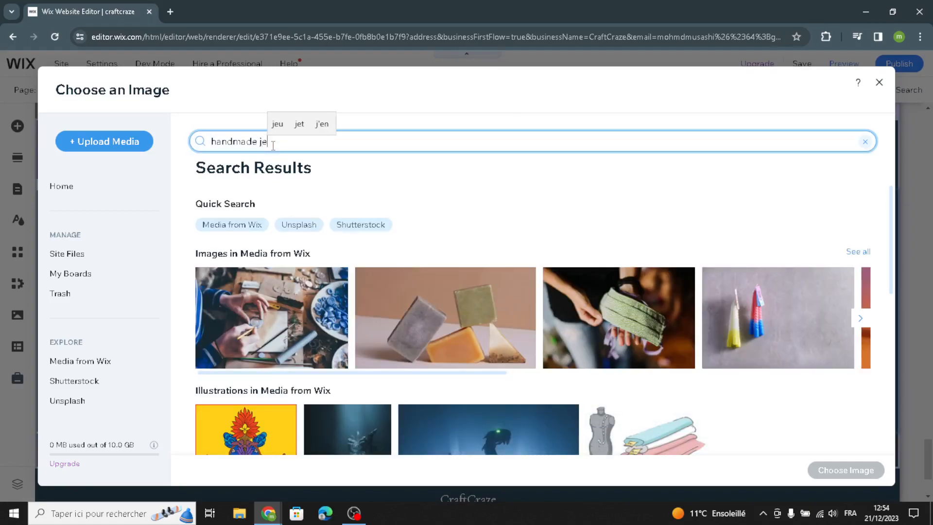
text(welry)
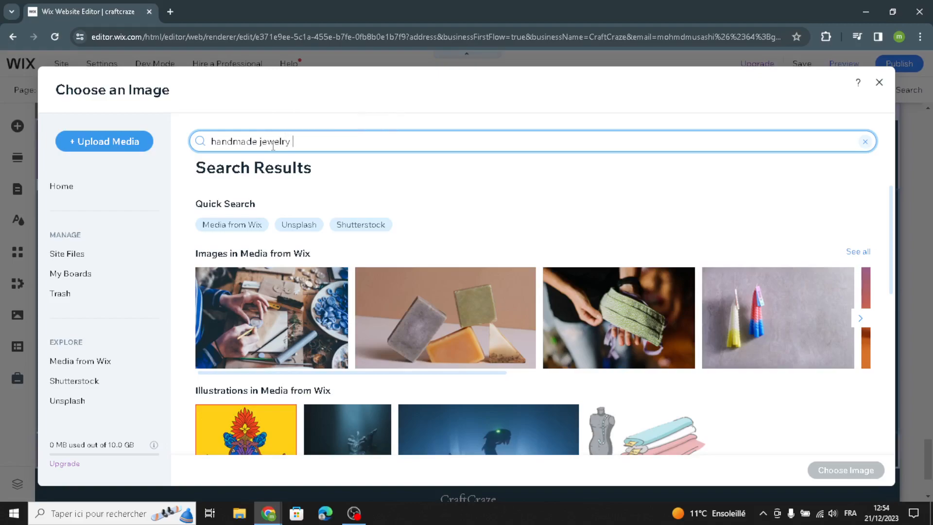
key(Return)
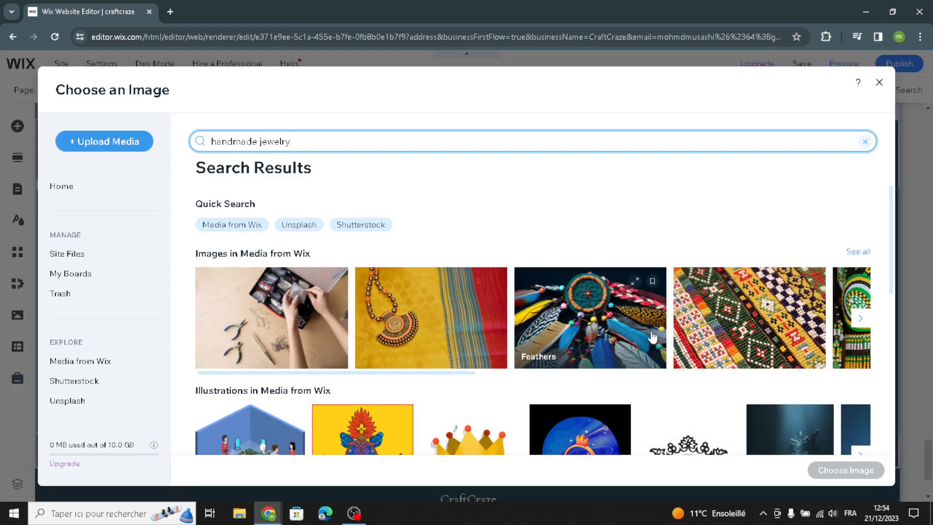
Step: Page through the Wix stock image results for handmade jewelry
scroll(670, 336, down, 2)
scroll(682, 332, up, 1)
scroll(681, 332, up, 1)
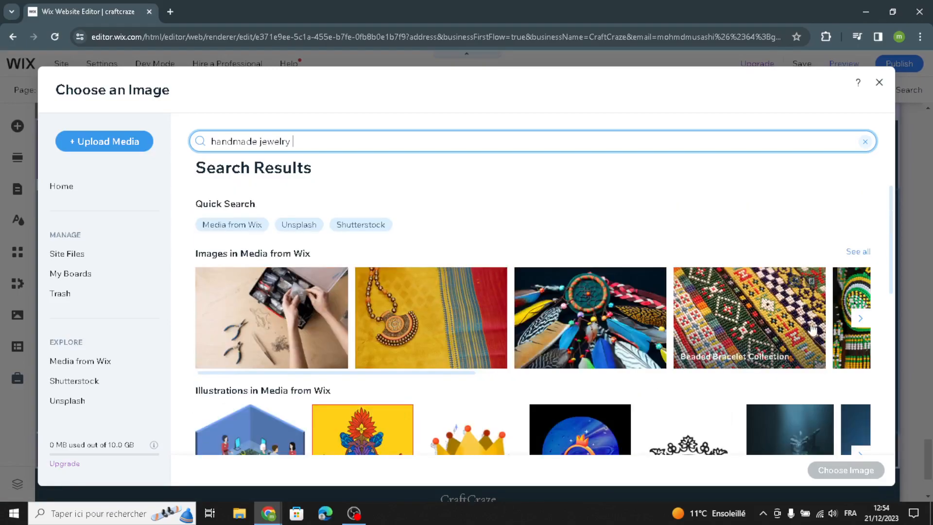
click(859, 318)
click(860, 326)
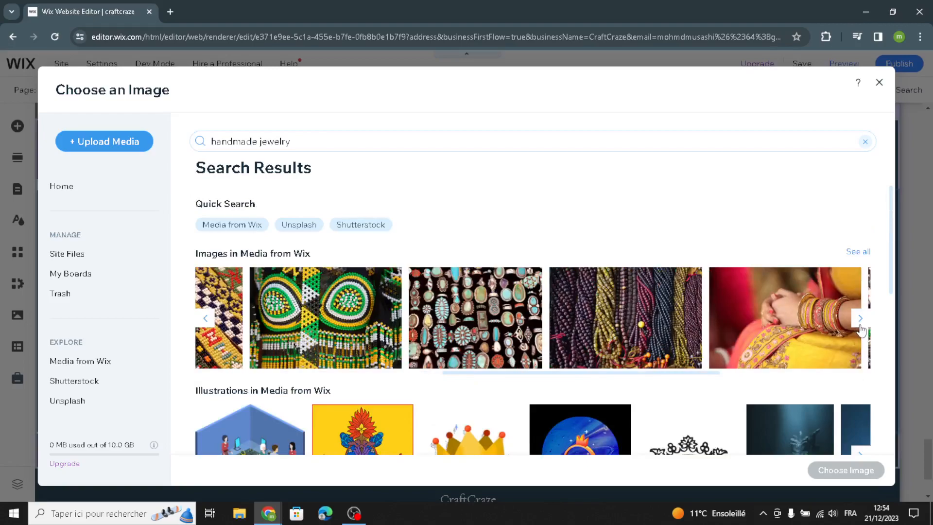
click(860, 323)
click(861, 320)
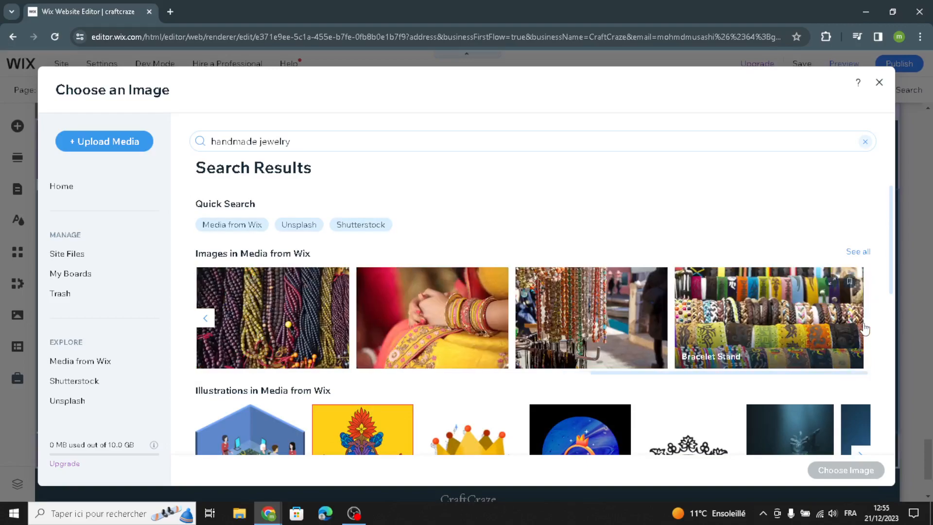
scroll(757, 393, down, 5)
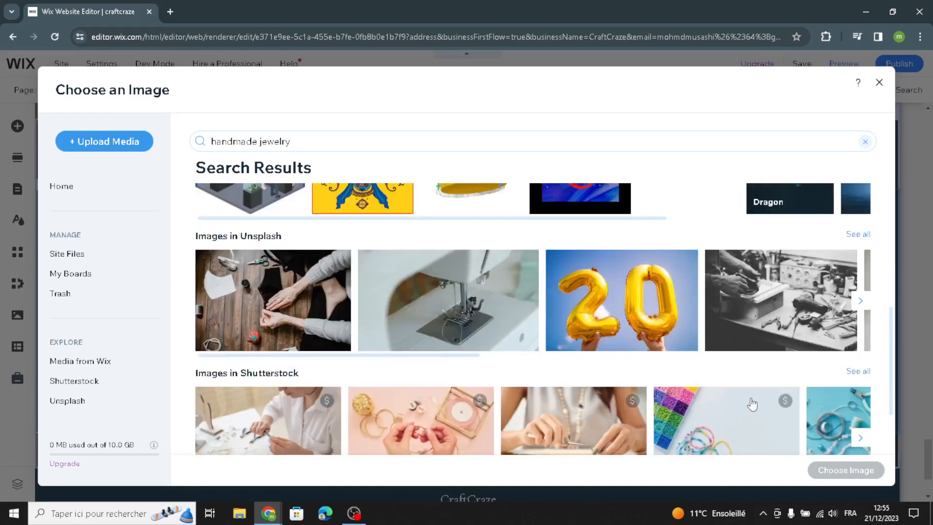
Step: Browse the Unsplash results, then return and pick the colourful feathered dreamcatcher photo
click(859, 301)
click(860, 301)
click(860, 301)
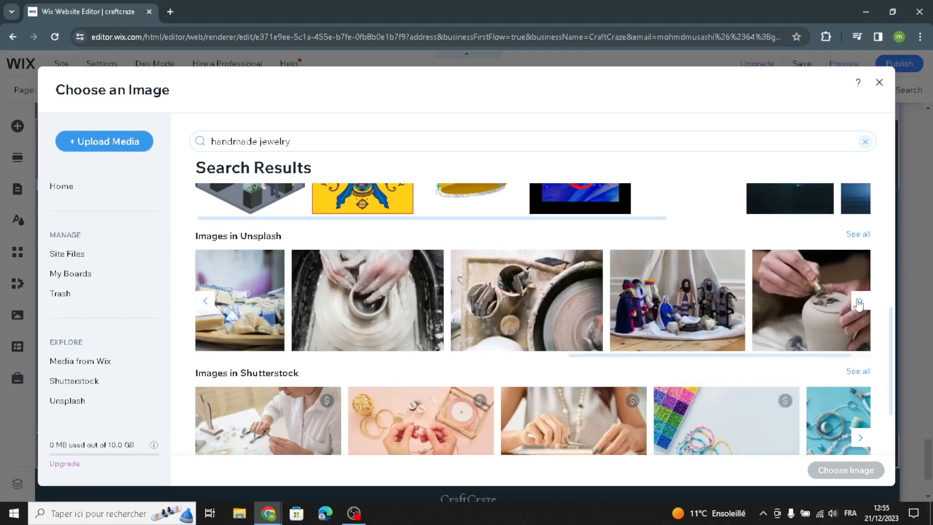
scroll(859, 303, up, 5)
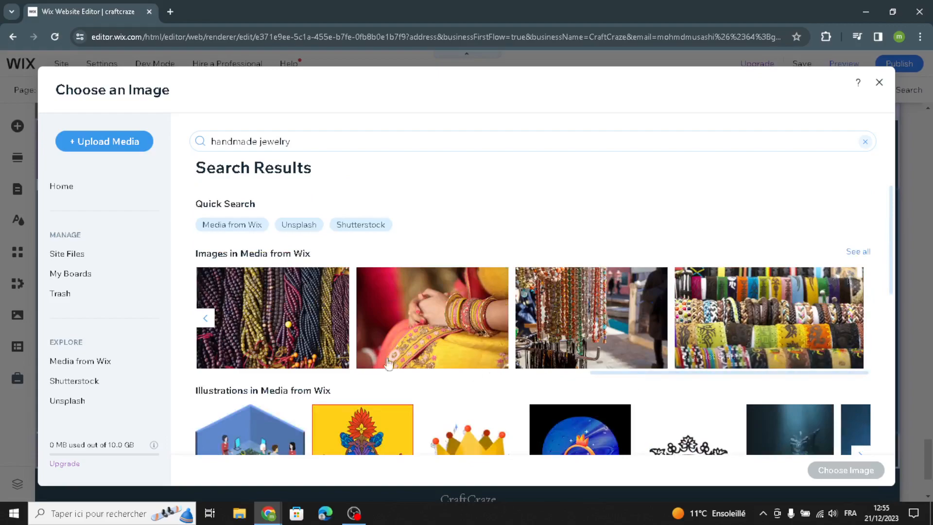
click(204, 320)
click(204, 320)
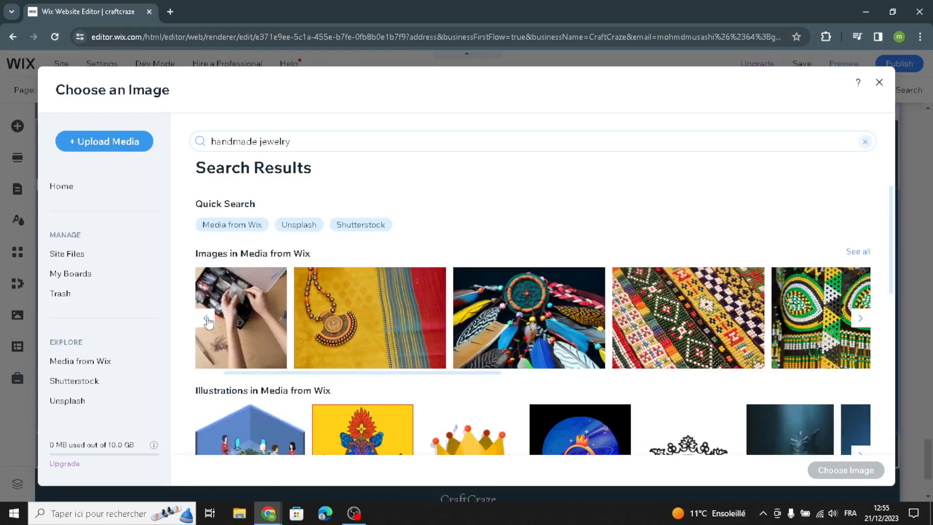
click(535, 335)
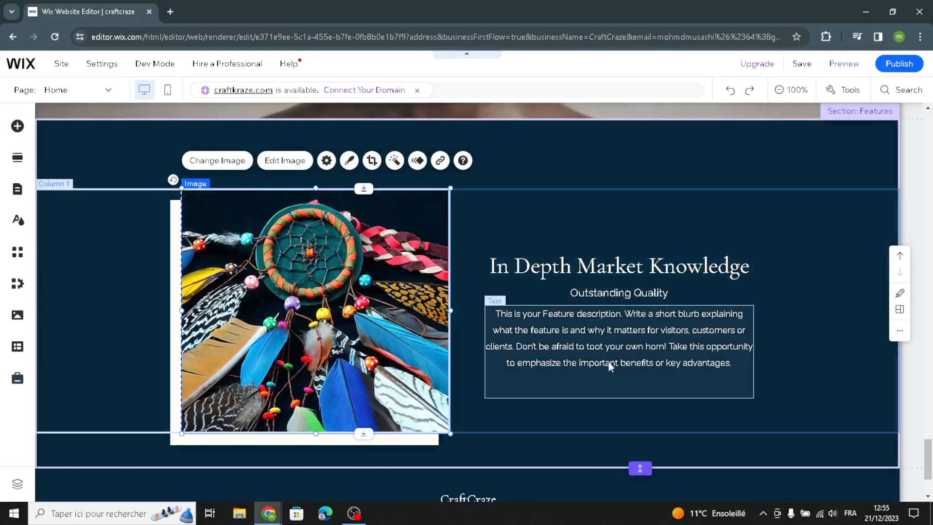
Step: Select the footer, review its paragraph texts in Quick Edit, and close the panel
scroll(608, 360, down, 3)
click(261, 427)
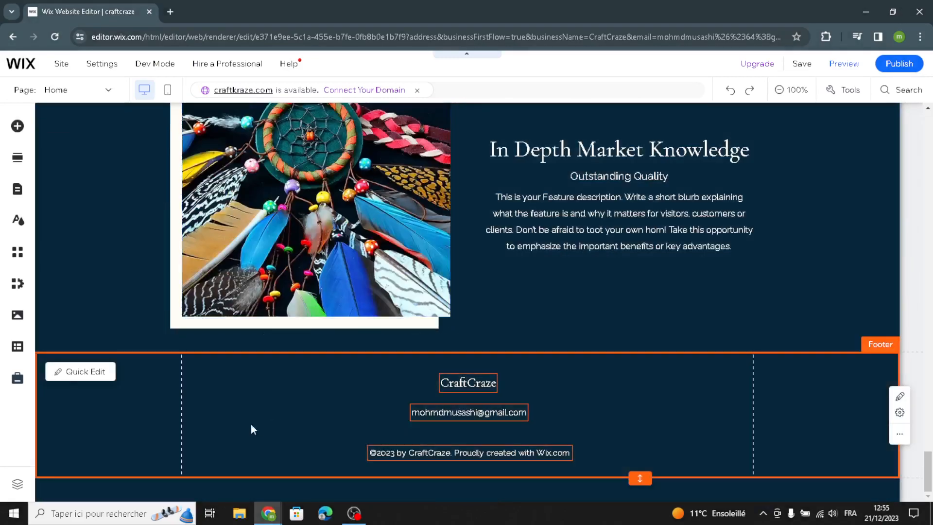
click(85, 372)
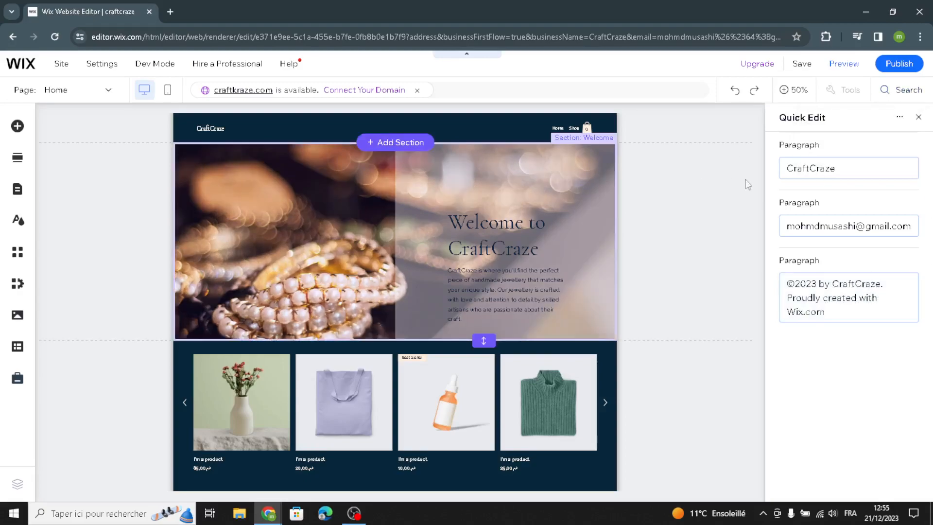
click(919, 117)
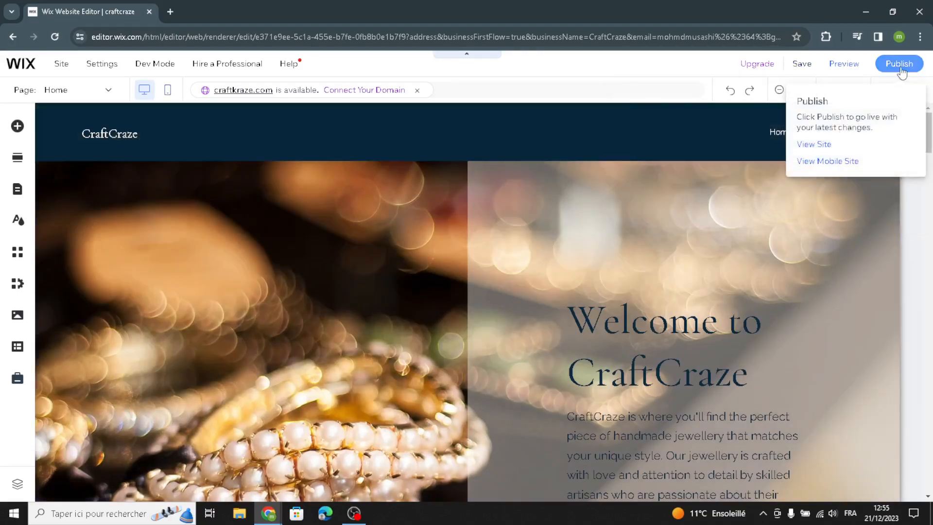
Step: Publish the CraftCraze site live and dismiss the congratulations and mobile-editing prompts
click(898, 64)
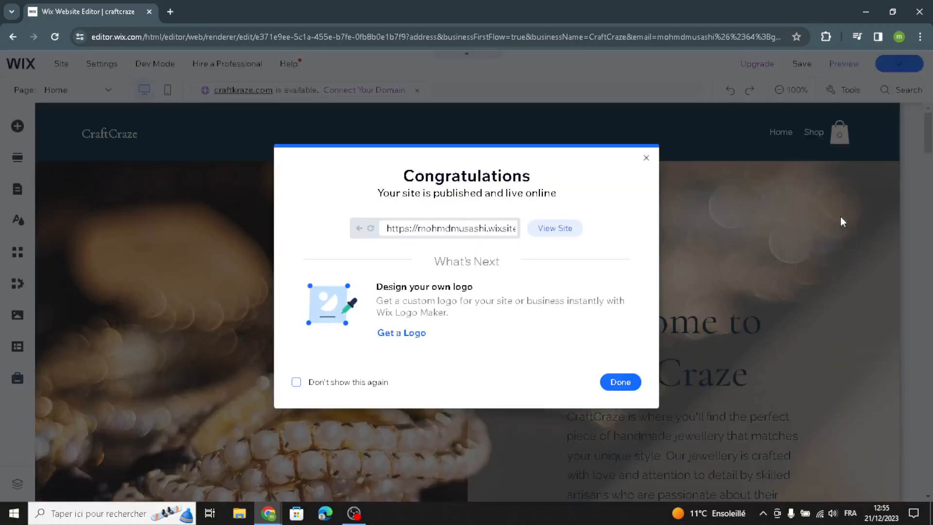
click(646, 161)
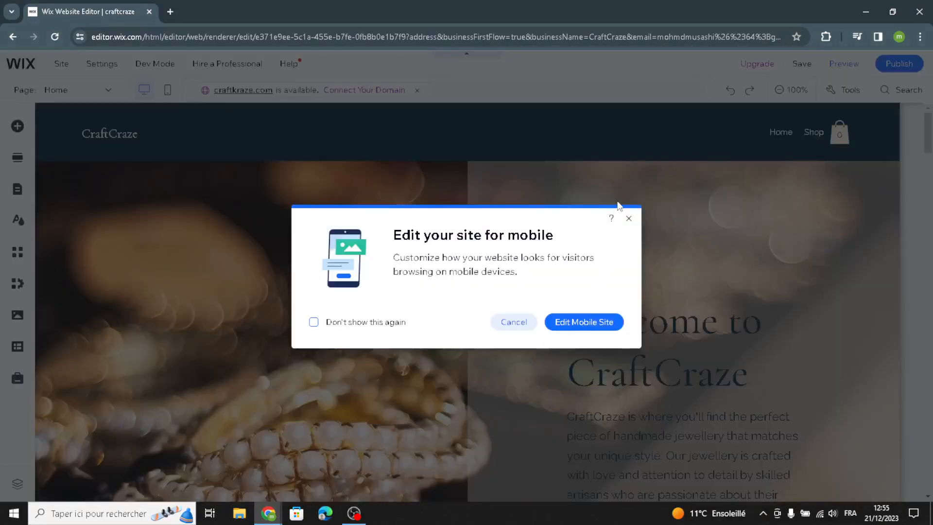
click(628, 219)
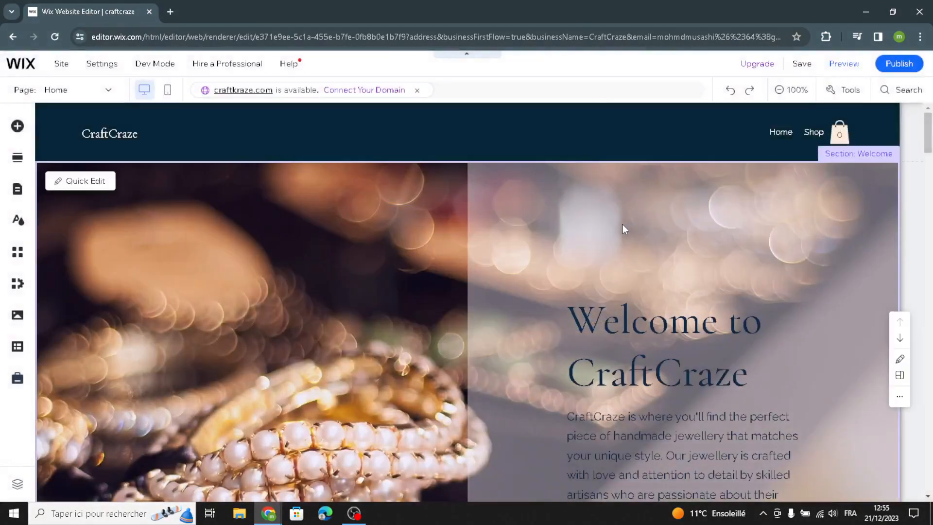